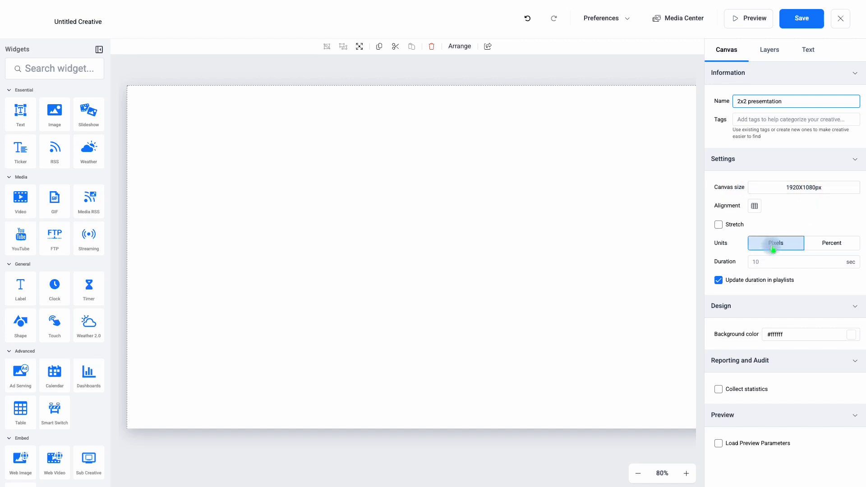
Change the canvas size to the 3840X2160px 16:9 landscape layout.
{"action": "left_click", "coordinate": [792, 187]}
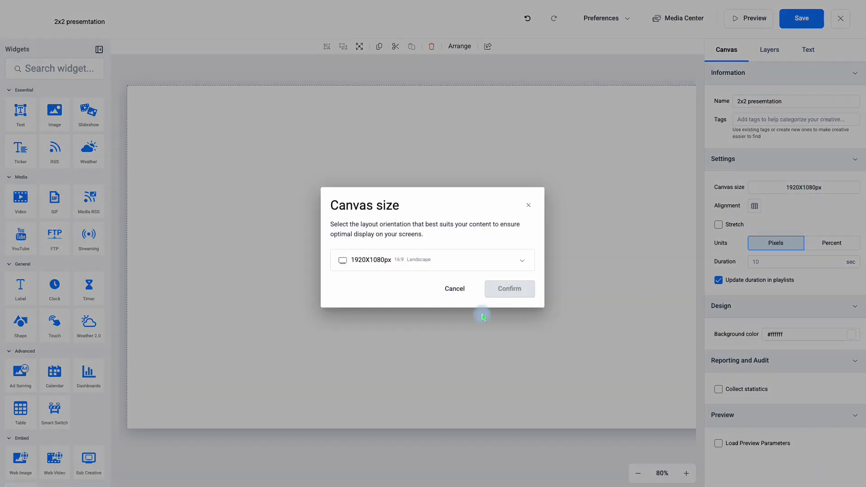
{"action": "left_click", "coordinate": [440, 261]}
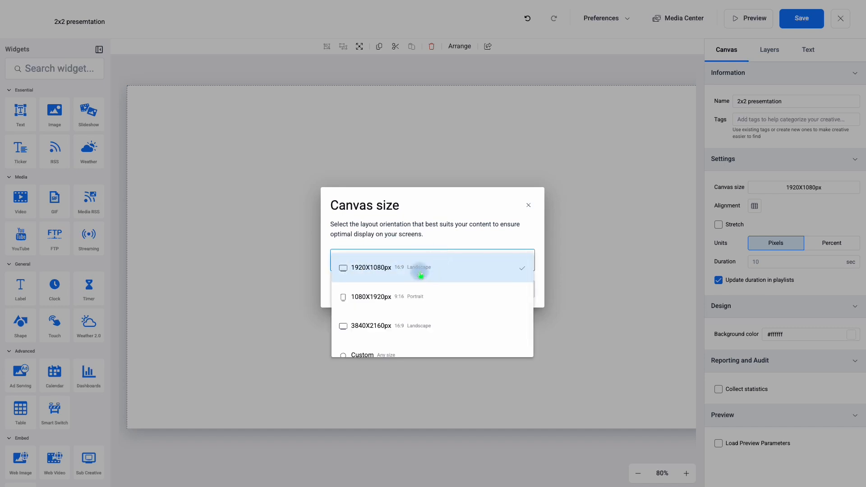
{"action": "left_click", "coordinate": [369, 332]}
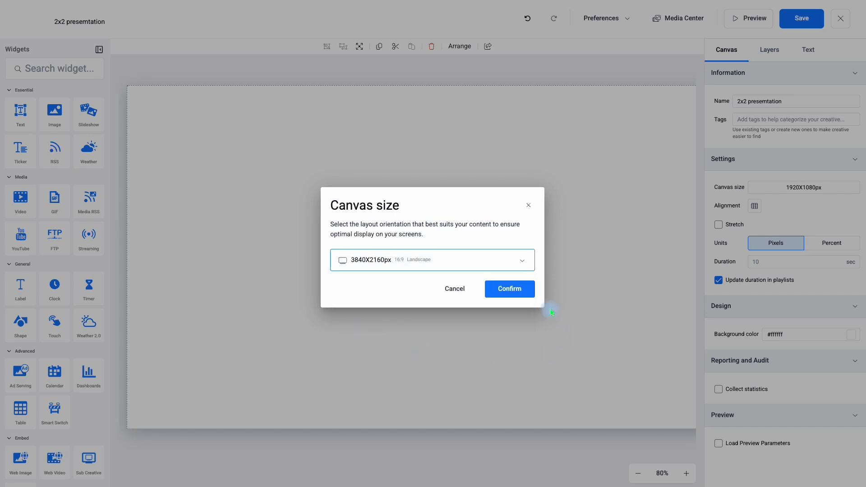
{"action": "left_click", "coordinate": [522, 297]}
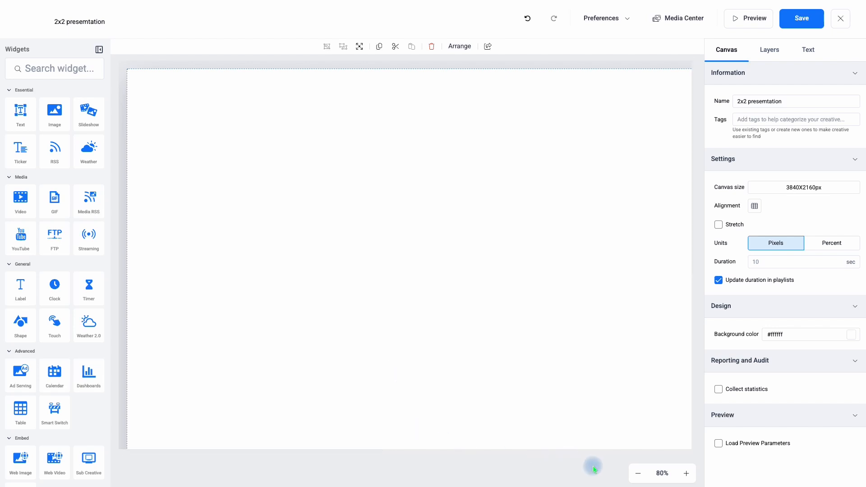
Add two text widgets to the blank canvas.
{"action": "left_click", "coordinate": [639, 474]}
{"action": "left_click", "coordinate": [639, 474]}
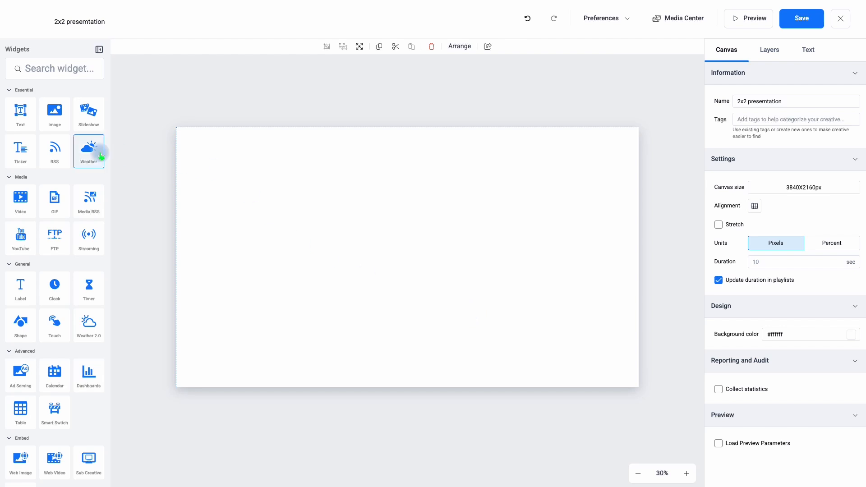
{"action": "left_click_drag", "start_coordinate": [26, 116], "coordinate": [203, 152]}
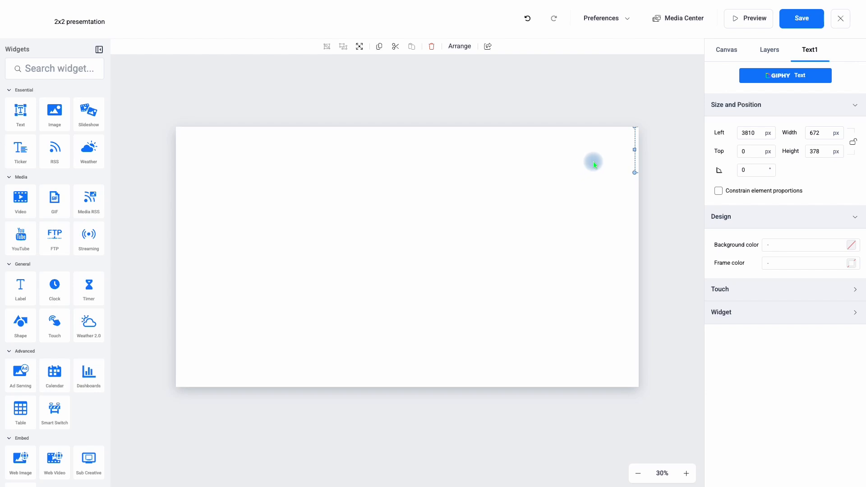
{"action": "left_click_drag", "start_coordinate": [638, 160], "coordinate": [591, 198]}
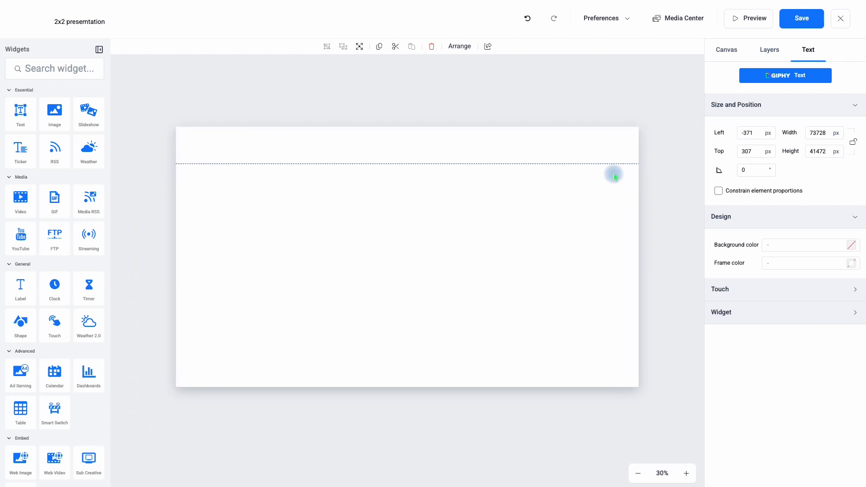
Position the oversized text widget at the canvas origin with left 0 px and top 0 px.
{"action": "left_click_drag", "start_coordinate": [761, 132], "coordinate": [711, 132]}
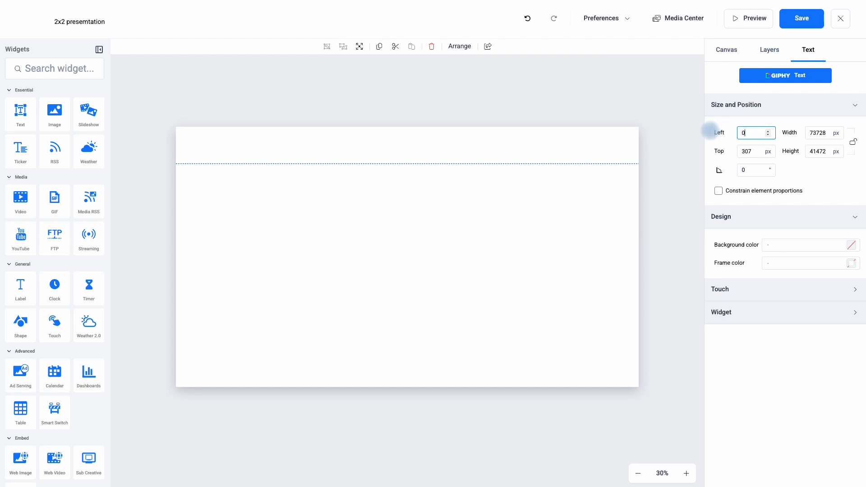
{"action": "type", "text": "0"}
{"action": "left_click_drag", "start_coordinate": [757, 151], "coordinate": [736, 152]}
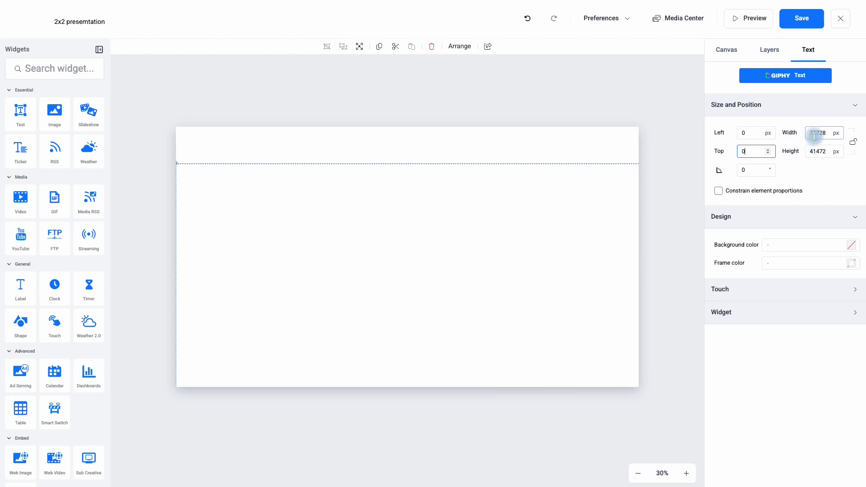
Size the text widget at the canvas origin to 1920 px wide and 1080 px high, and constrain its proportions.
{"action": "left_click_drag", "start_coordinate": [810, 134], "coordinate": [829, 134]}
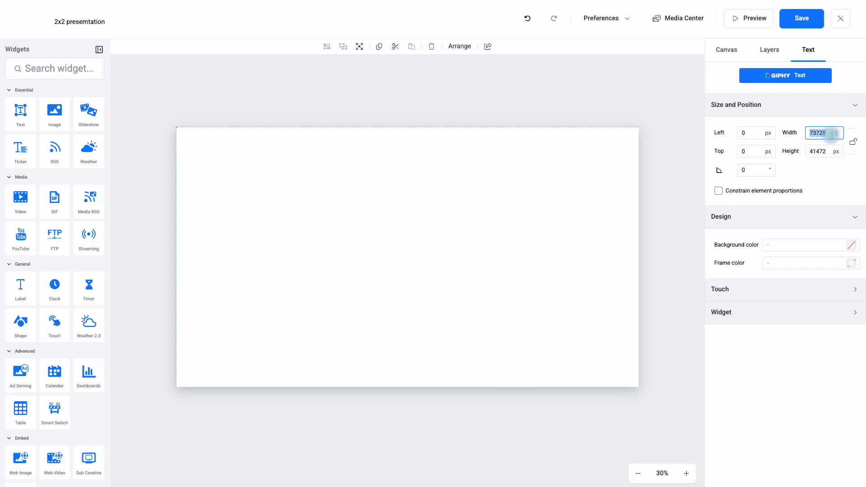
{"action": "type", "text": "1920"}
{"action": "left_click_drag", "start_coordinate": [810, 151], "coordinate": [822, 151]}
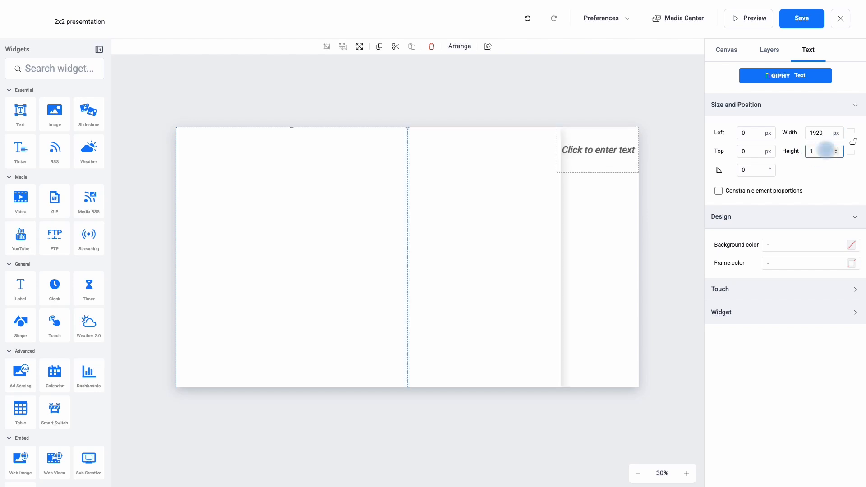
{"action": "type", "text": "1080"}
{"action": "left_click", "coordinate": [825, 188]}
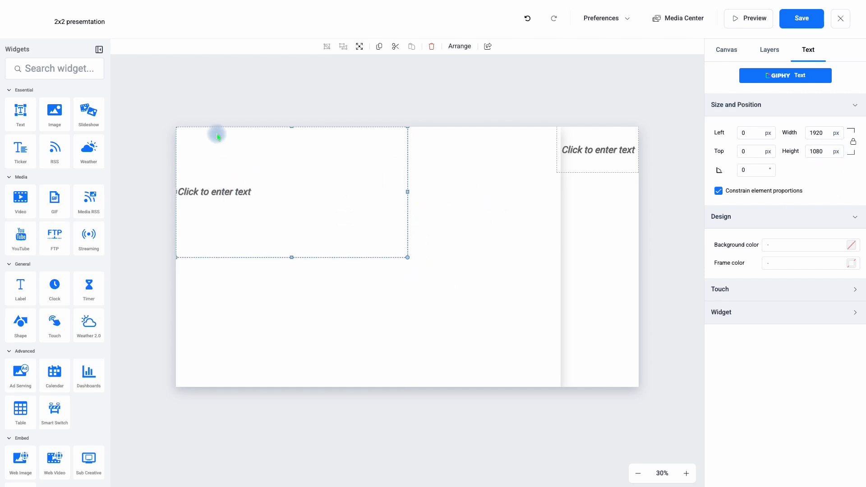
Move the second text widget beside the first, at left 1920 px and top 0 px.
{"action": "left_click_drag", "start_coordinate": [584, 155], "coordinate": [447, 280]}
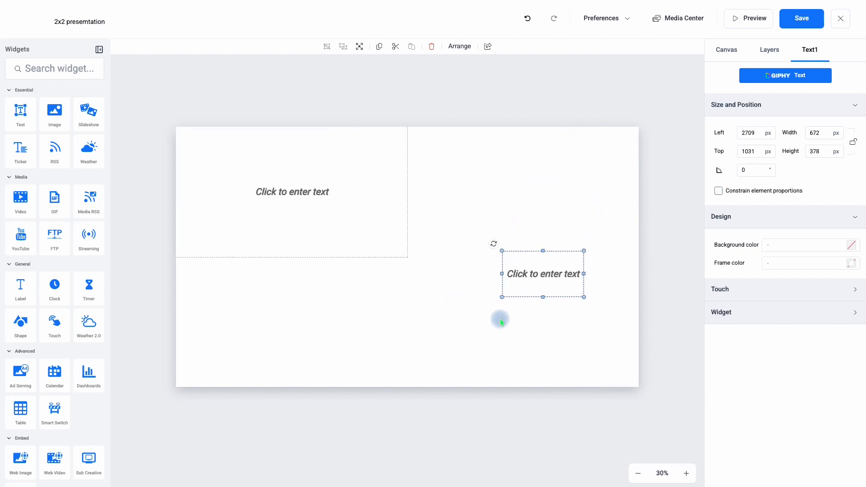
{"action": "left_click_drag", "start_coordinate": [533, 270], "coordinate": [464, 164]}
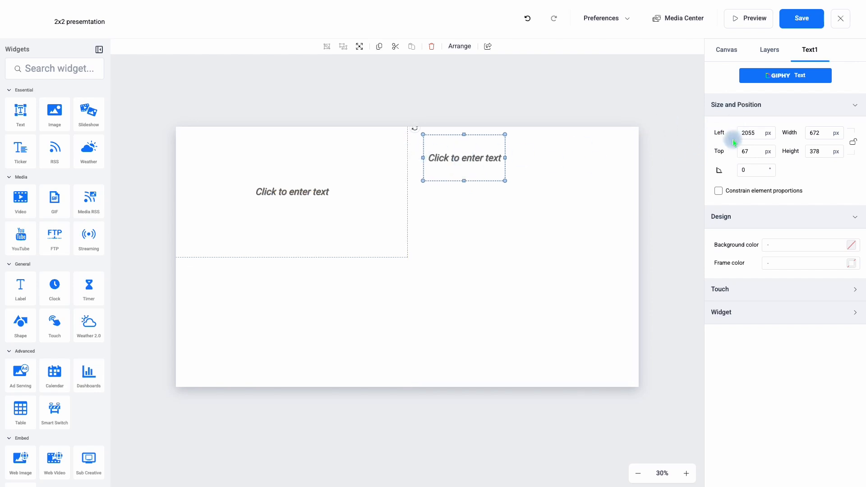
{"action": "left_click", "coordinate": [749, 132]}
{"action": "left_click_drag", "start_coordinate": [758, 132], "coordinate": [722, 131]}
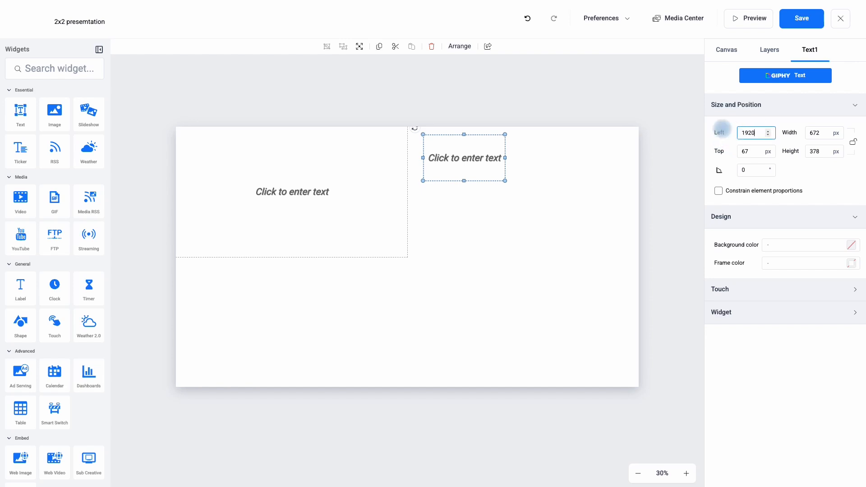
{"action": "left_click_drag", "start_coordinate": [754, 150], "coordinate": [730, 153]}
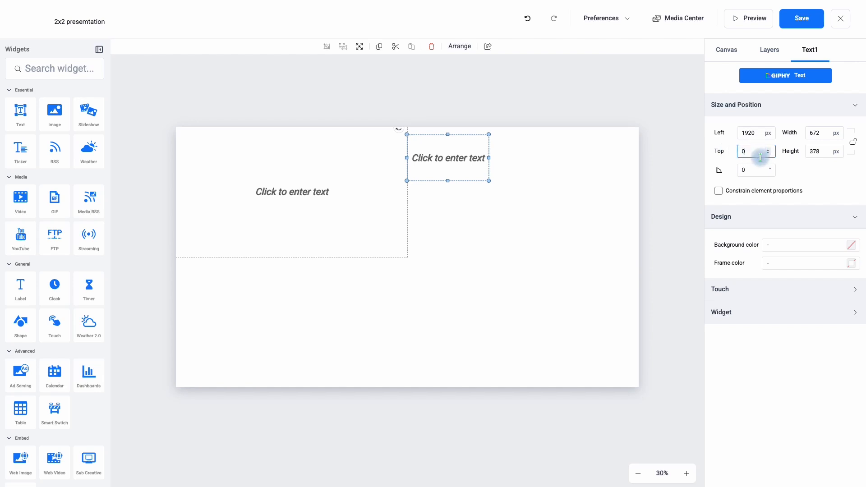
Size the second text widget to 1920 px wide and 1080 px high to fill the upper-right quadrant.
{"action": "left_click_drag", "start_coordinate": [824, 132], "coordinate": [807, 132]}
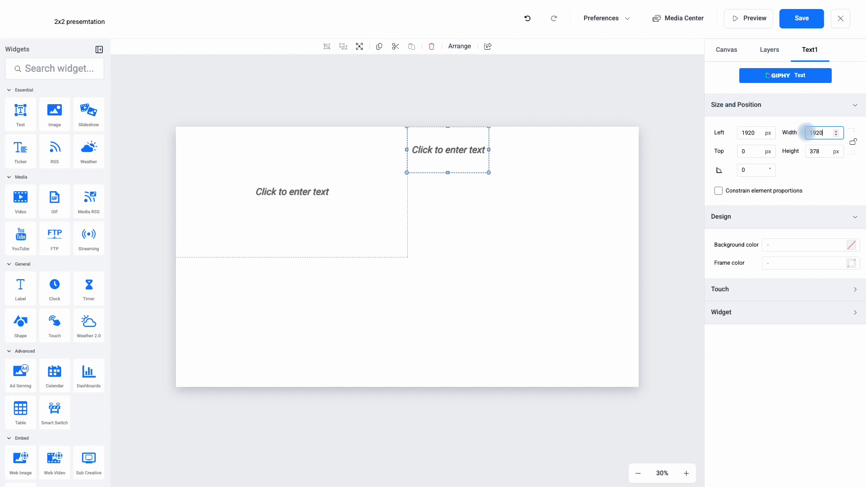
{"action": "key", "text": "Return"}
{"action": "left_click", "coordinate": [489, 271]}
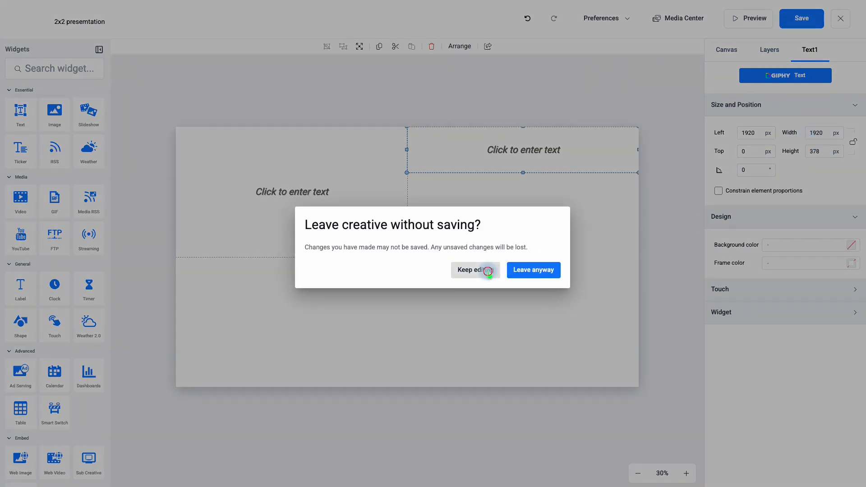
{"action": "left_click_drag", "start_coordinate": [829, 151], "coordinate": [803, 153]}
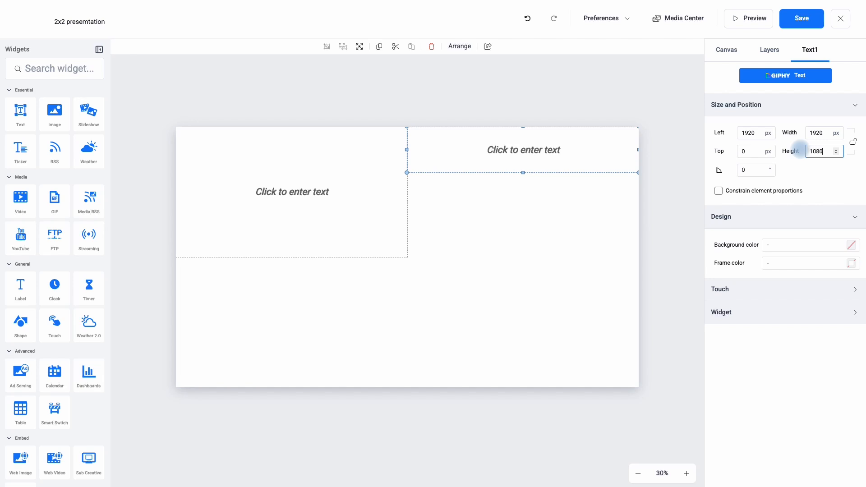
{"action": "left_click", "coordinate": [810, 173]}
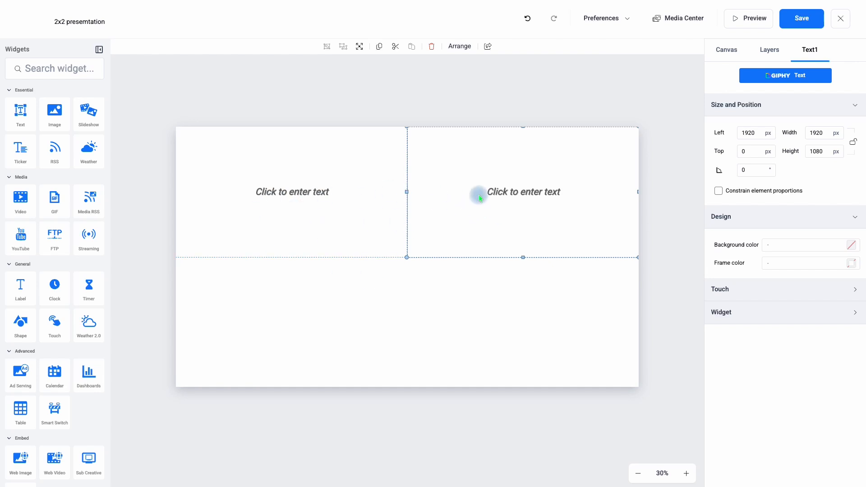
Add a third text widget and position it at left 0 px and top 1080 px.
{"action": "left_click", "coordinate": [24, 114]}
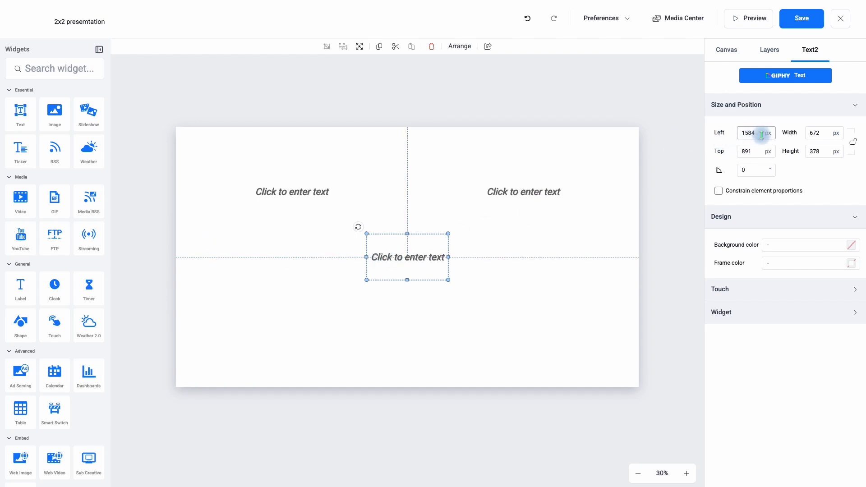
{"action": "left_click_drag", "start_coordinate": [760, 133], "coordinate": [720, 131]}
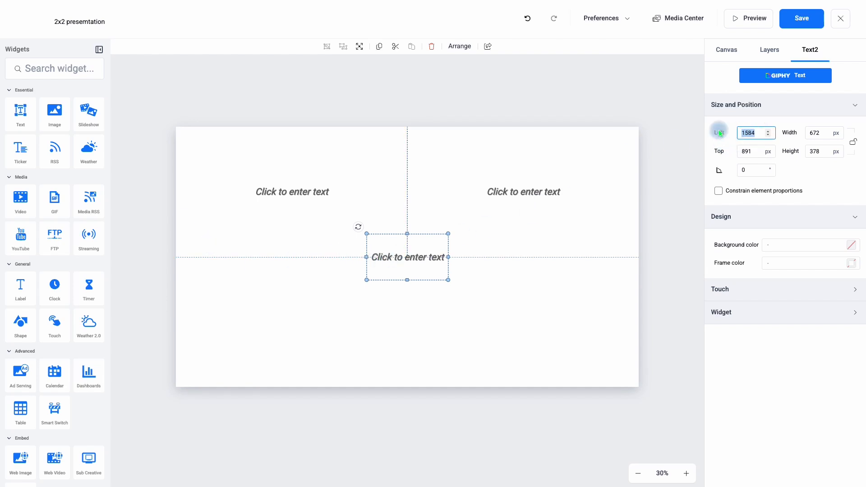
{"action": "type", "text": "0"}
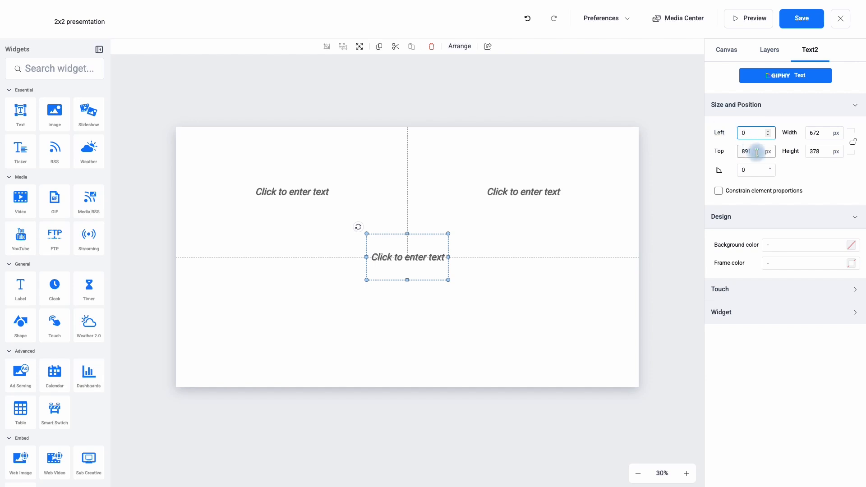
{"action": "left_click_drag", "start_coordinate": [759, 151], "coordinate": [725, 152]}
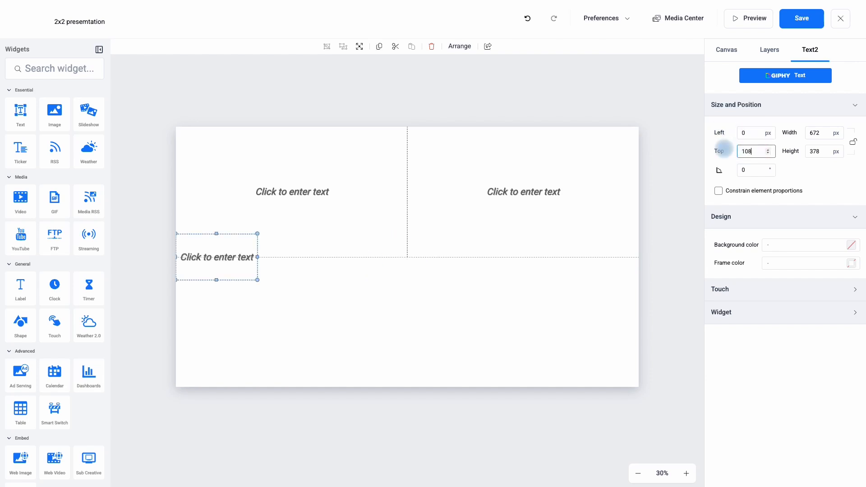
{"action": "type", "text": "1080"}
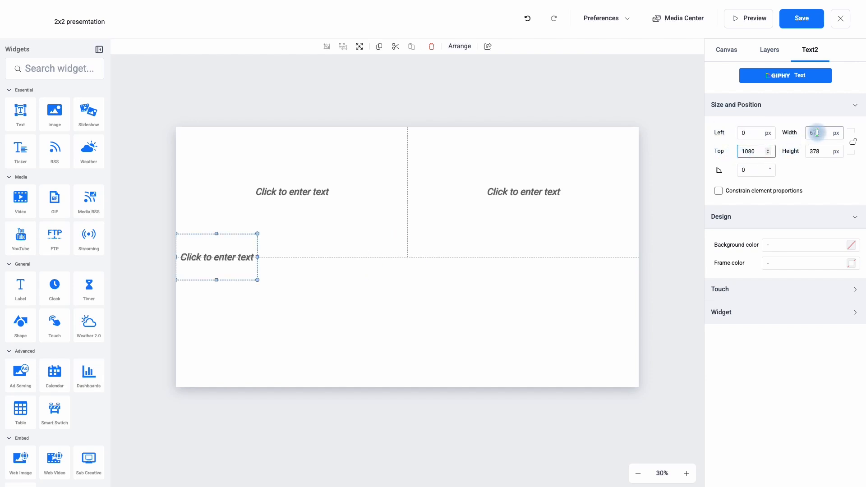
Size the third text widget to 1920 px wide and 1080 px high to fill the lower-left quadrant.
{"action": "left_click_drag", "start_coordinate": [821, 133], "coordinate": [807, 131]}
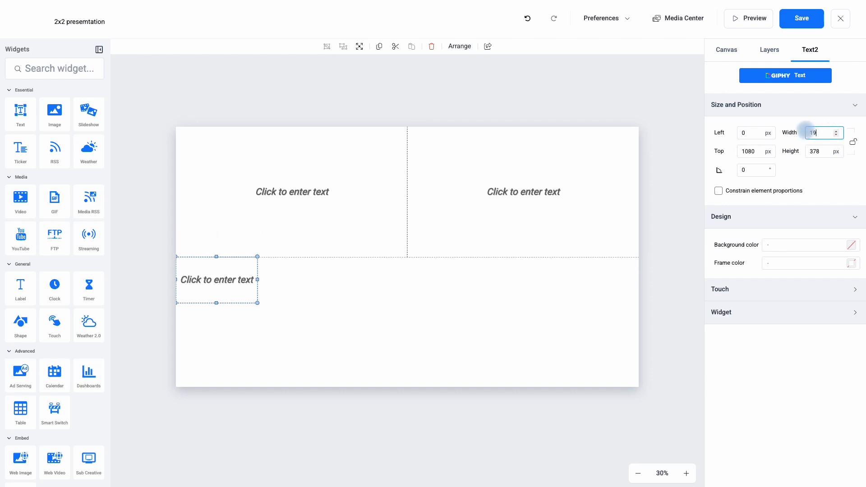
{"action": "left_click", "coordinate": [792, 152]}
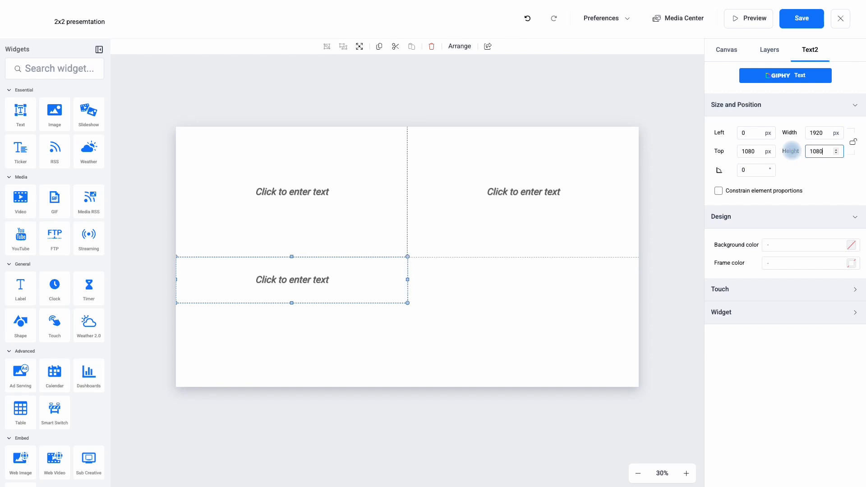
{"action": "left_click", "coordinate": [804, 172]}
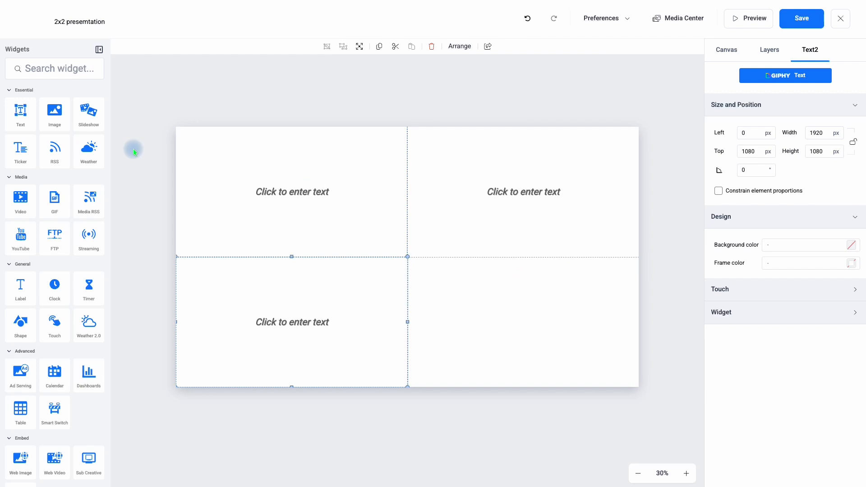
Add a fourth text widget and position it at left 1920 px and top 1080 px.
{"action": "left_click", "coordinate": [17, 116]}
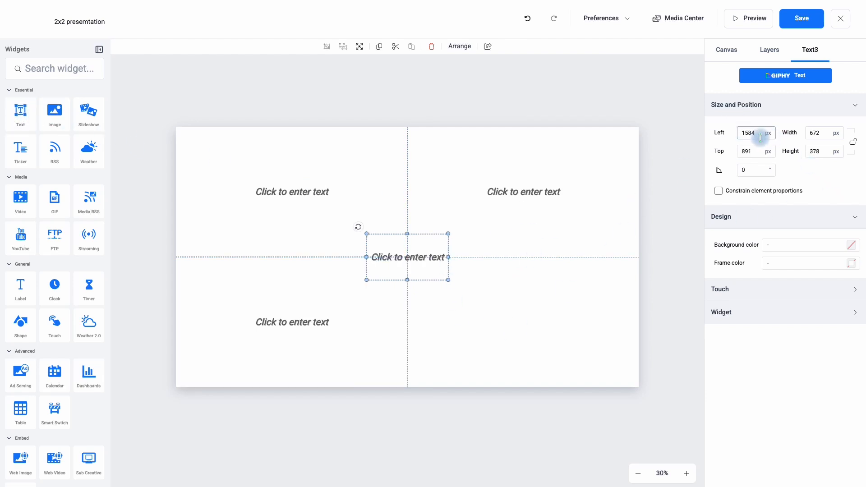
{"action": "left_click", "coordinate": [720, 132]}
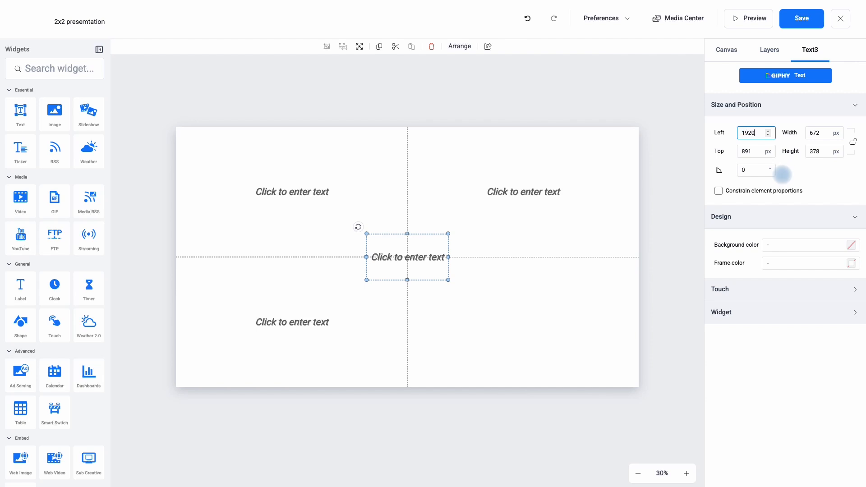
{"action": "type", "text": "1920"}
{"action": "left_click", "coordinate": [733, 153]}
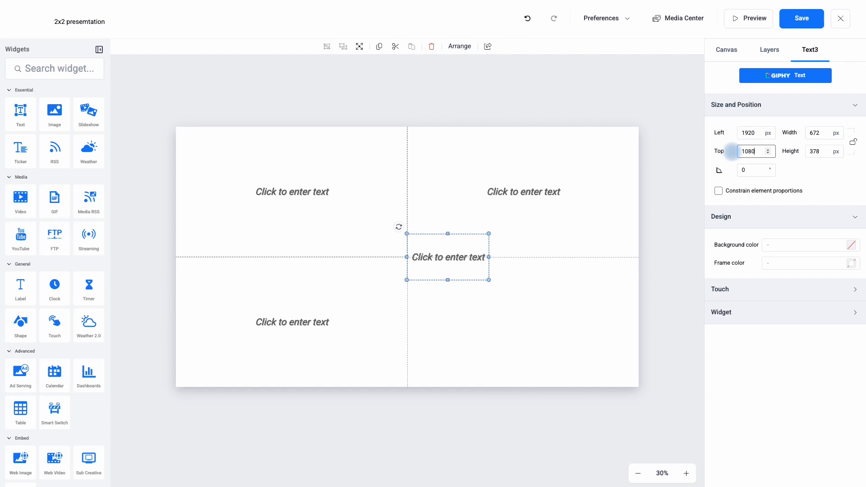
{"action": "type", "text": "1080"}
Size the fourth text widget to 1920 px wide and 1080 px high to fill the lower-right quadrant.
{"action": "left_click", "coordinate": [826, 132]}
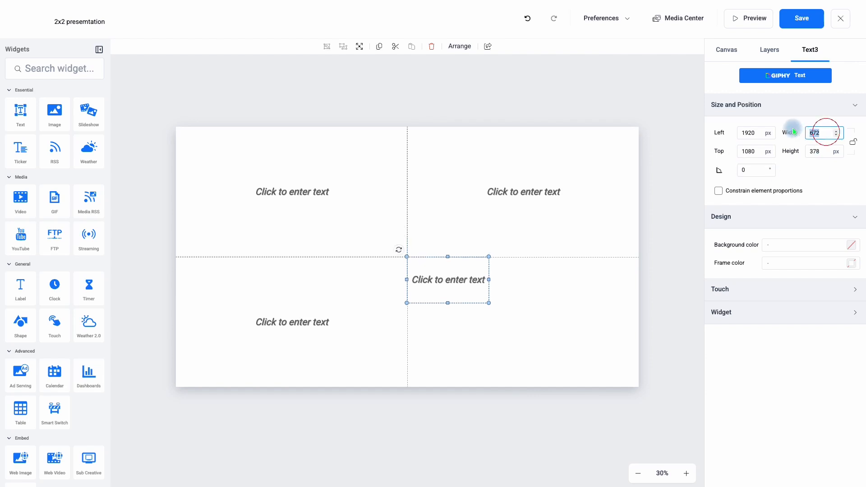
{"action": "type", "text": "1920"}
{"action": "left_click", "coordinate": [803, 151]}
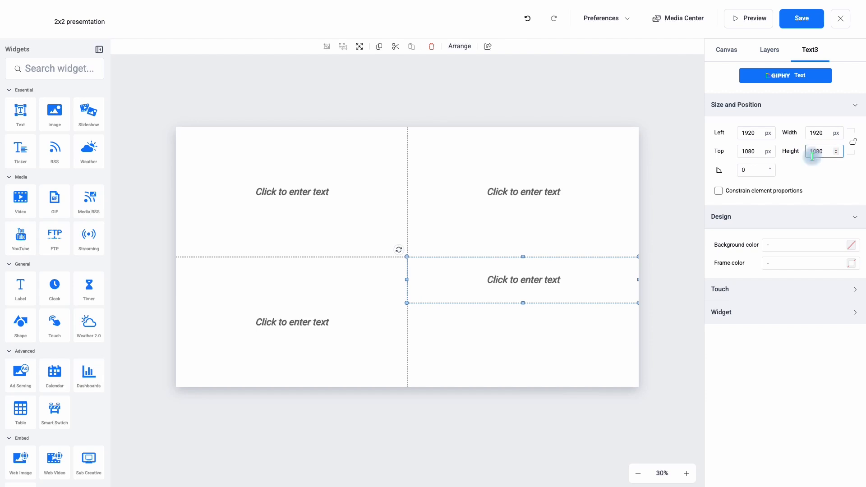
{"action": "left_click", "coordinate": [815, 178]}
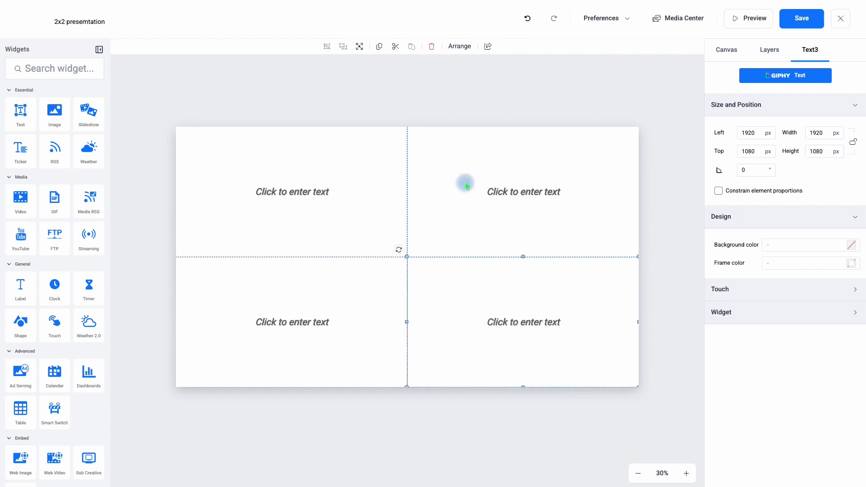
{"action": "left_click", "coordinate": [333, 207]}
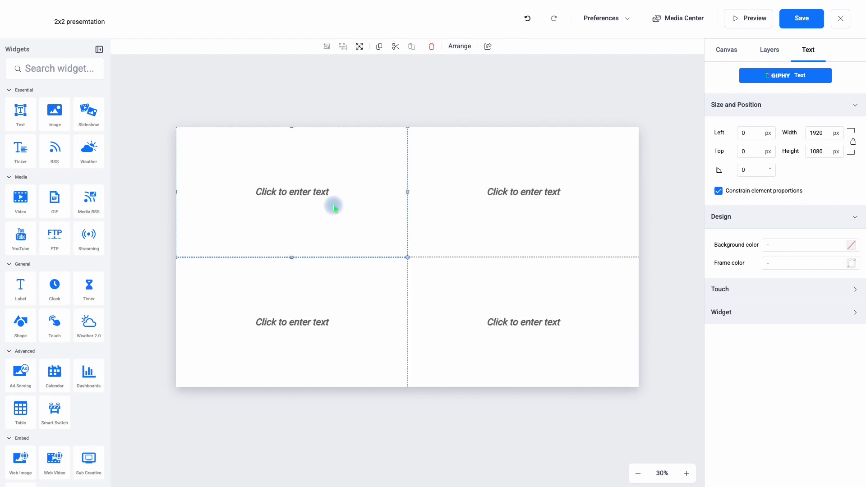
{"action": "double_click", "coordinate": [303, 202]}
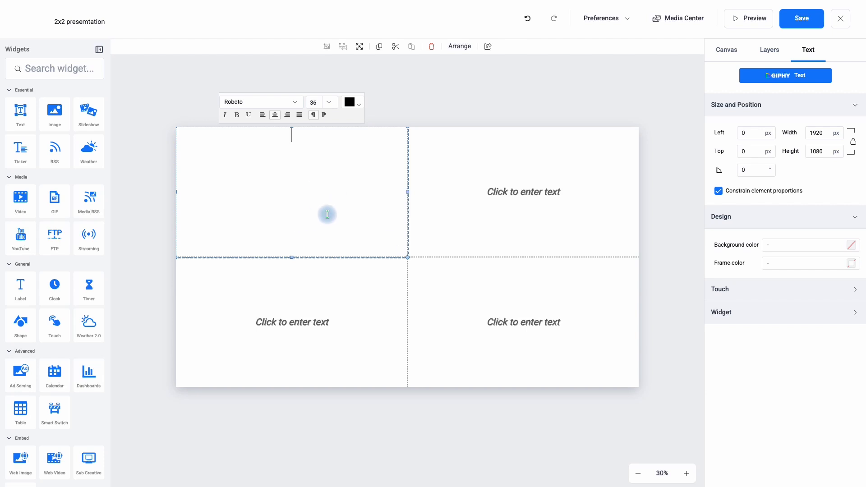
{"action": "left_click", "coordinate": [795, 245]}
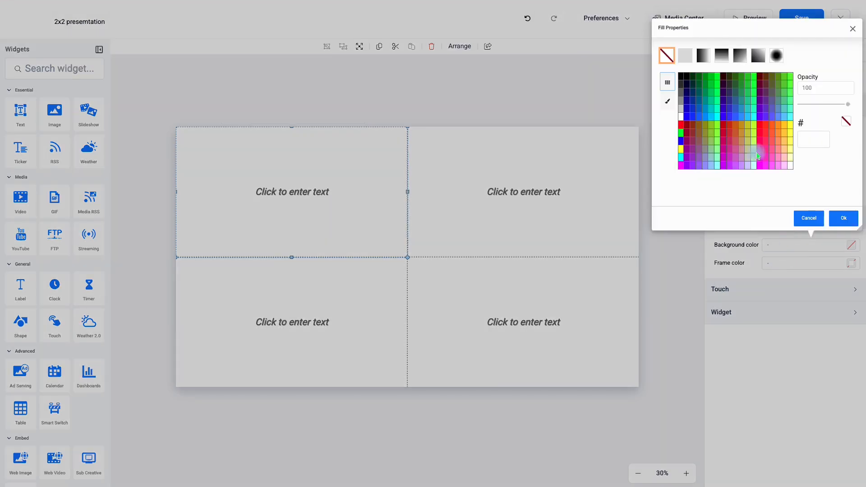
{"action": "left_click", "coordinate": [757, 78]}
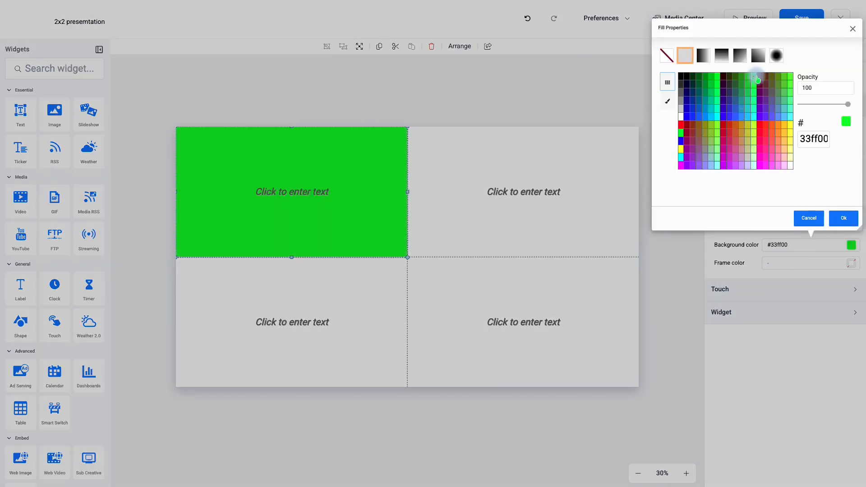
{"action": "left_click", "coordinate": [596, 210]}
Set the background color of the upper-right text widget to yellow #ffff33.
{"action": "left_click", "coordinate": [574, 217]}
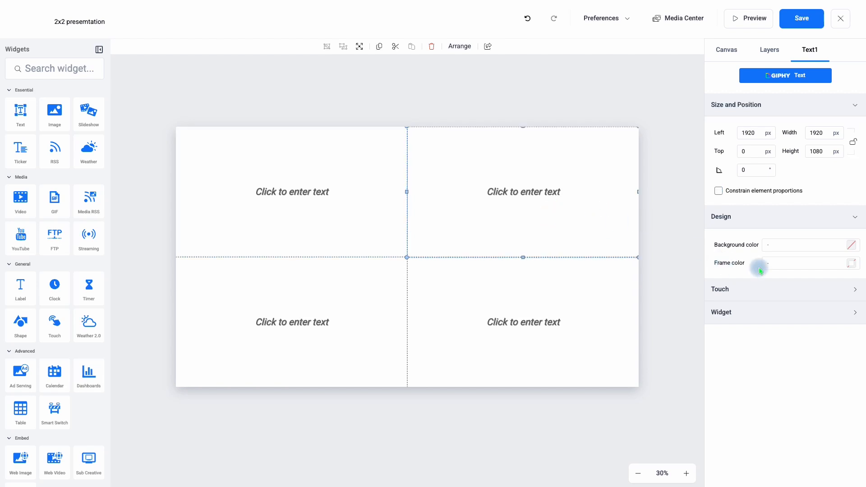
{"action": "left_click", "coordinate": [778, 248]}
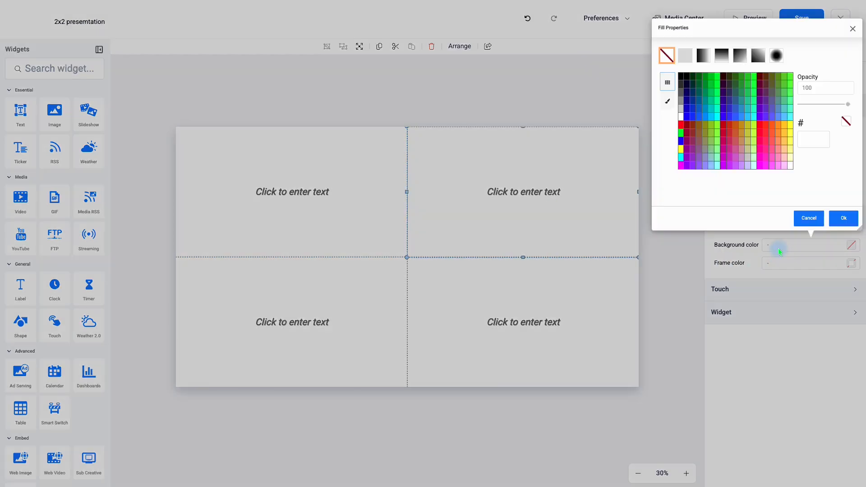
{"action": "left_click", "coordinate": [790, 135]}
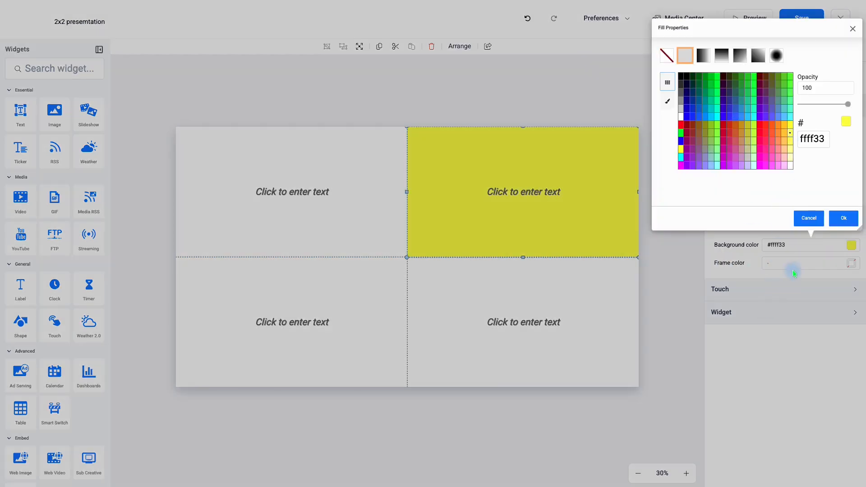
{"action": "left_click", "coordinate": [843, 218]}
Set the background color of the upper-left text widget to green #66ff99.
{"action": "left_click", "coordinate": [291, 173]}
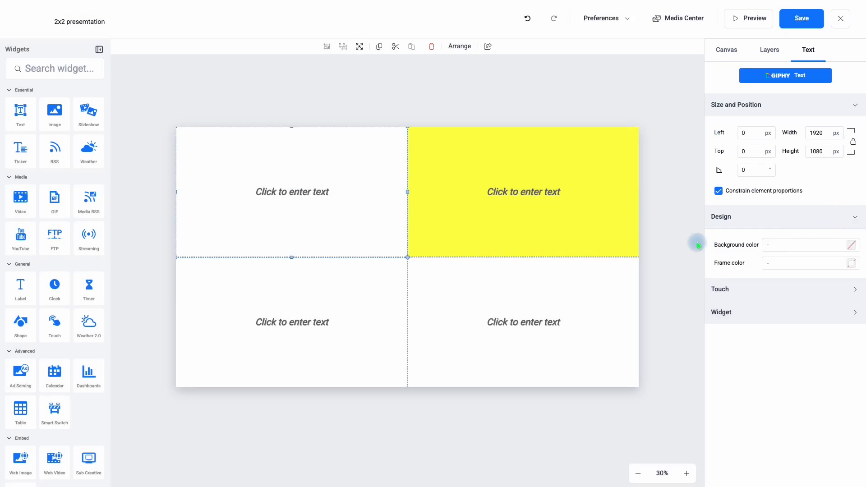
{"action": "left_click", "coordinate": [789, 246]}
{"action": "left_click", "coordinate": [790, 101]}
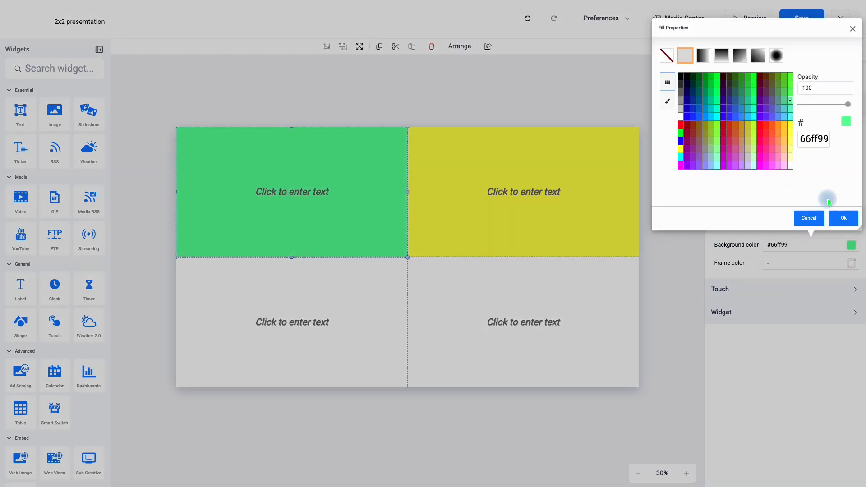
{"action": "left_click", "coordinate": [843, 219]}
Set the background color of the lower-right text widget to pink #ff66ff.
{"action": "left_click", "coordinate": [578, 326]}
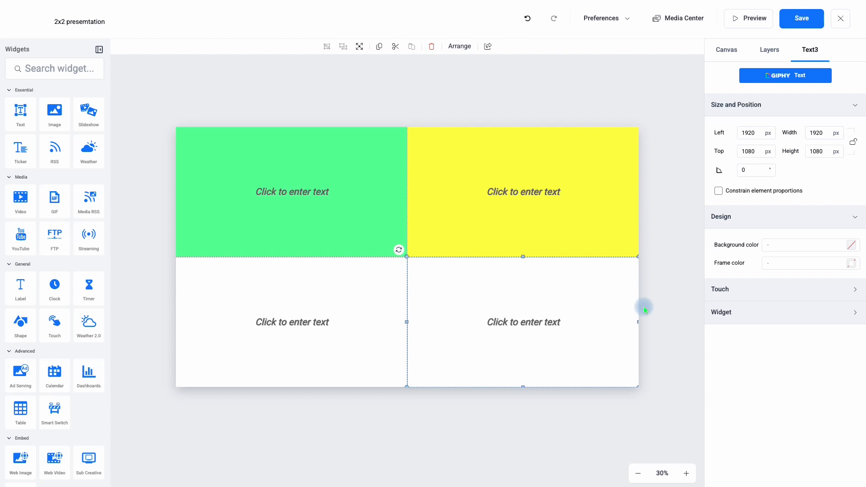
{"action": "left_click", "coordinate": [771, 249]}
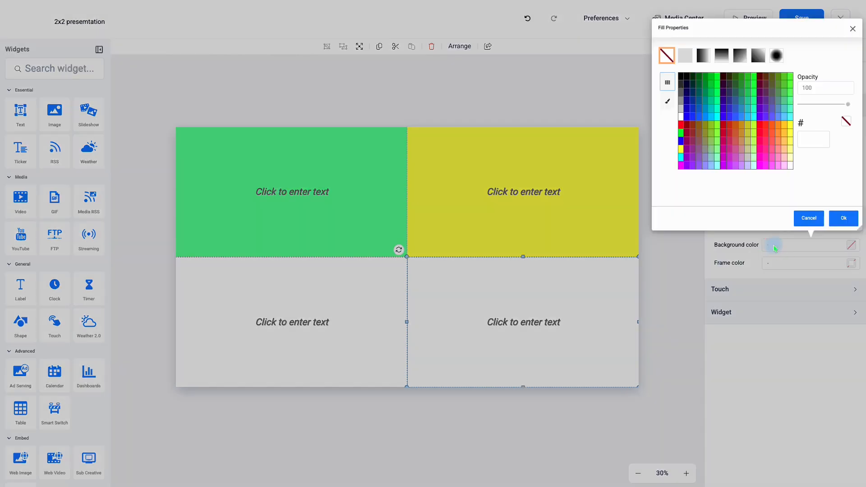
{"action": "left_click", "coordinate": [773, 170]}
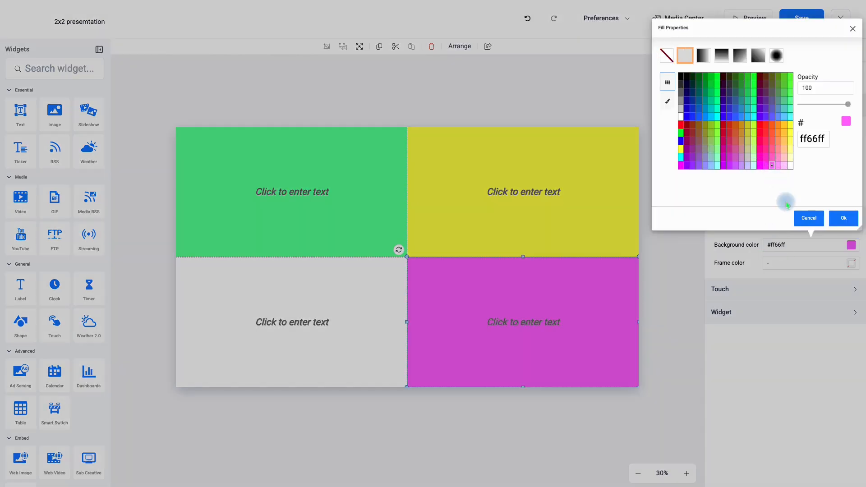
{"action": "left_click", "coordinate": [842, 218]}
Set the background color of the lower-left text widget to blue #0066ff.
{"action": "left_click", "coordinate": [334, 346]}
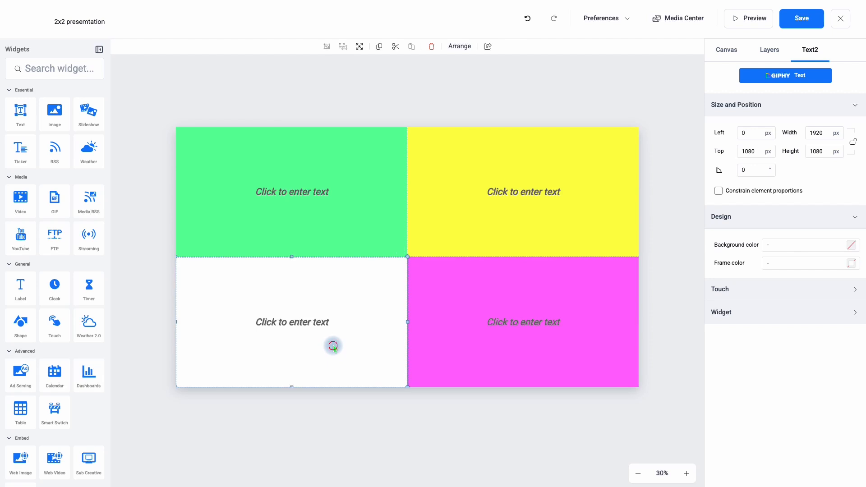
{"action": "left_click", "coordinate": [778, 248]}
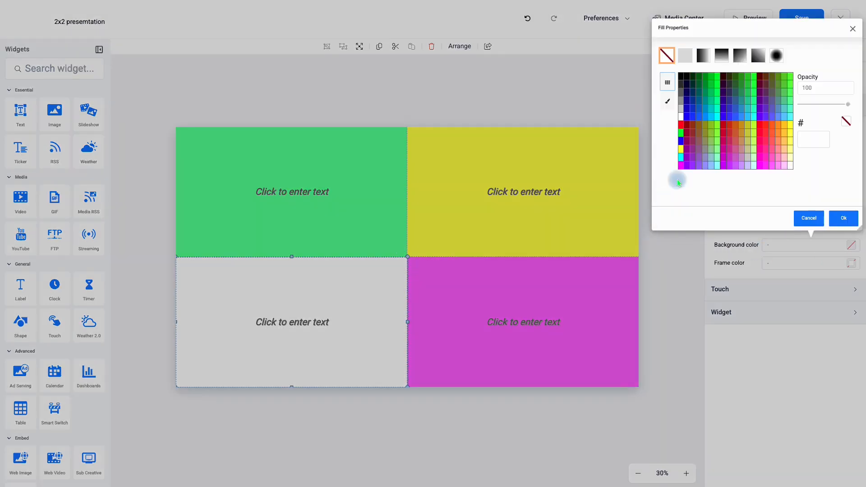
{"action": "left_click", "coordinate": [699, 117]}
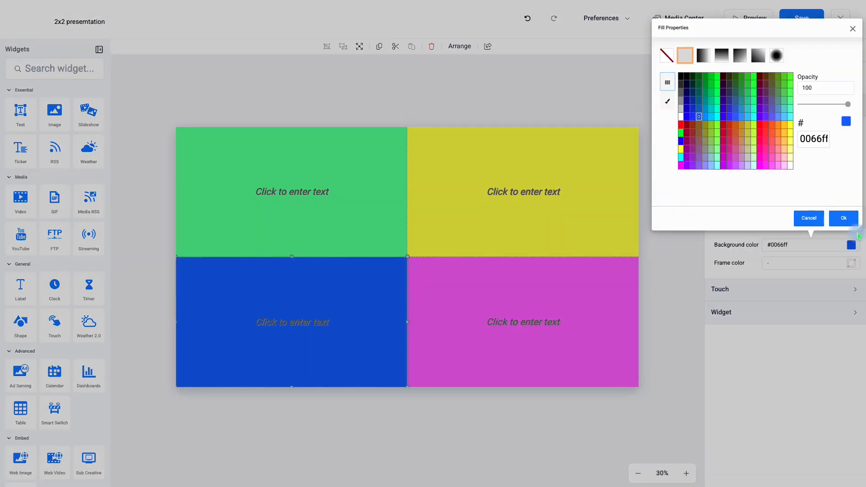
{"action": "left_click", "coordinate": [850, 224]}
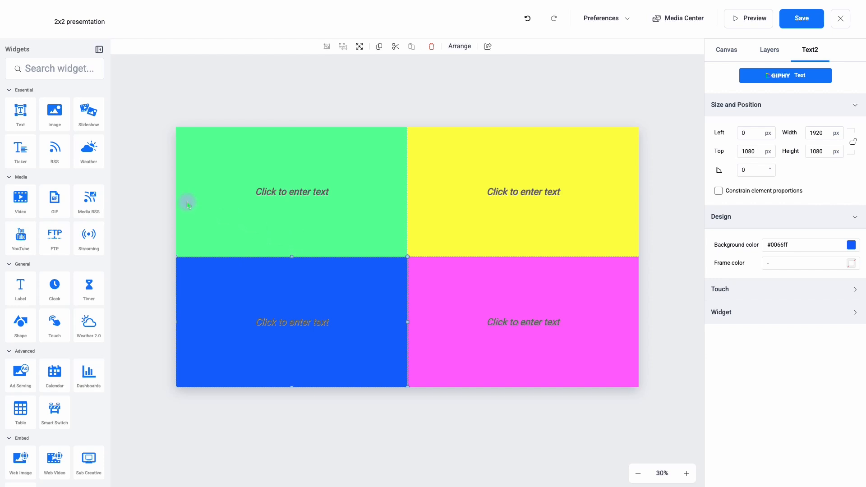
Add an image widget and stretch it over the green upper-left quadrant, about 1925 by 1090 px.
{"action": "left_click", "coordinate": [55, 113]}
{"action": "left_click_drag", "start_coordinate": [404, 247], "coordinate": [203, 156]}
{"action": "left_click_drag", "start_coordinate": [256, 207], "coordinate": [407, 257]}
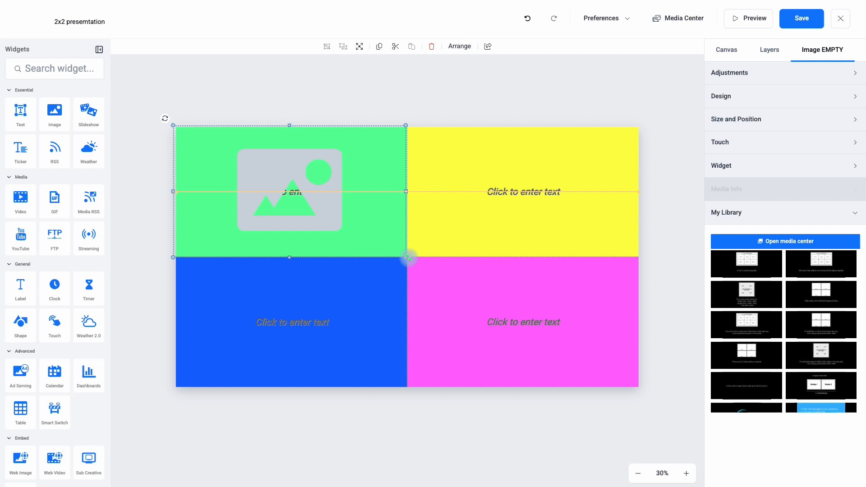
{"action": "left_click_drag", "start_coordinate": [408, 257], "coordinate": [407, 257]}
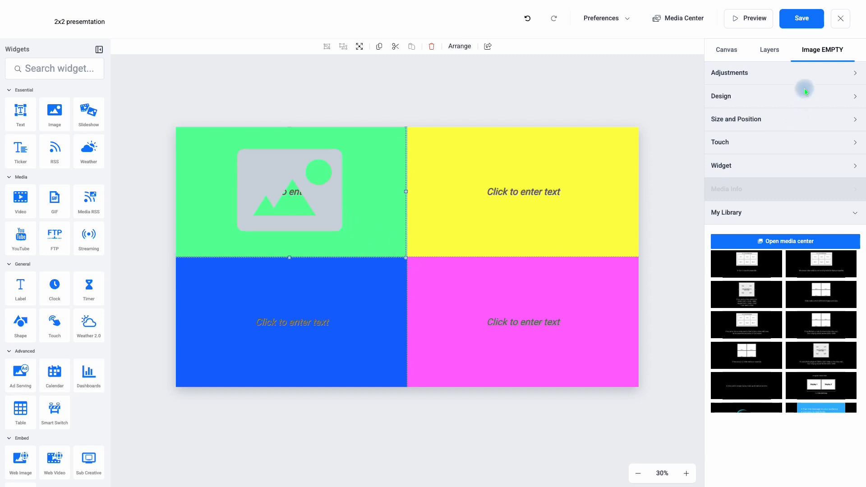
Position the image widget at left 0 px and top 0 px.
{"action": "left_click", "coordinate": [741, 119]}
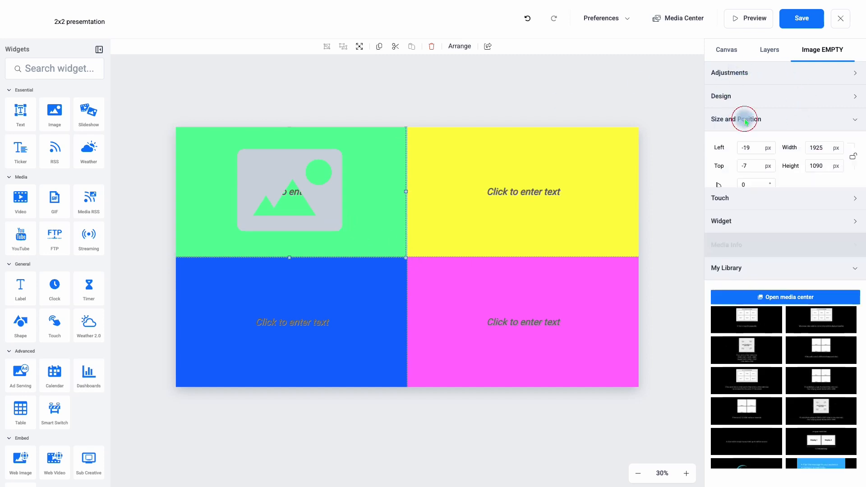
{"action": "left_click_drag", "start_coordinate": [749, 152], "coordinate": [734, 149]}
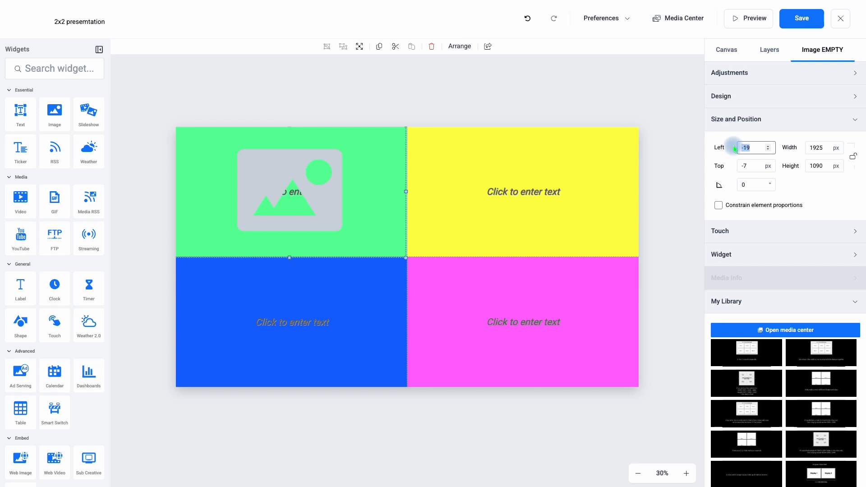
{"action": "left_click_drag", "start_coordinate": [748, 165], "coordinate": [729, 168]}
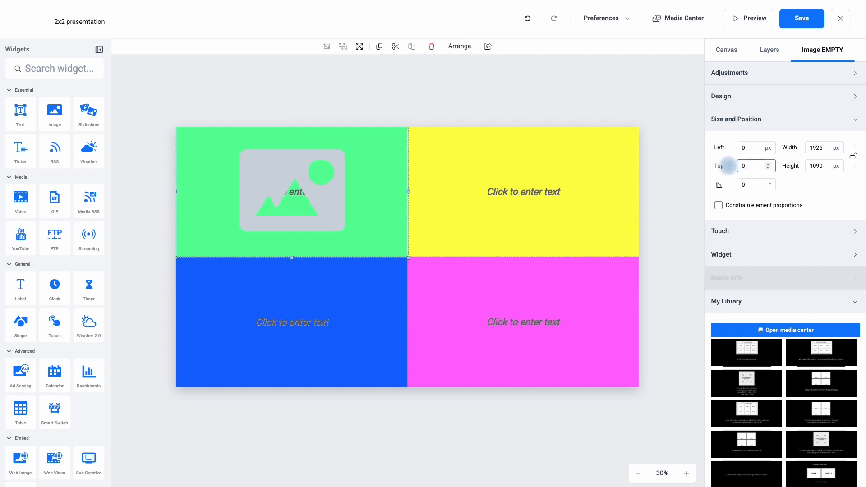
Size the image widget to 1920 px wide and 1080 px high and fill it with 5.jpg from the library.
{"action": "left_click_drag", "start_coordinate": [829, 147], "coordinate": [806, 147]}
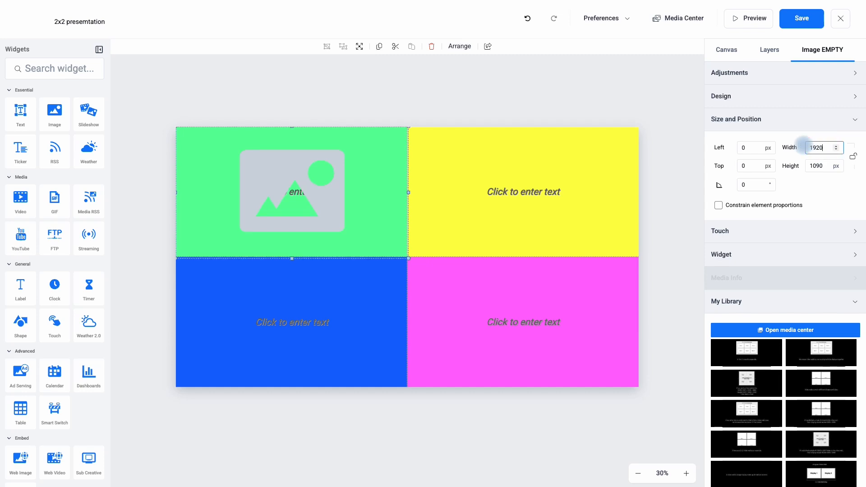
{"action": "left_click_drag", "start_coordinate": [829, 165], "coordinate": [805, 167]}
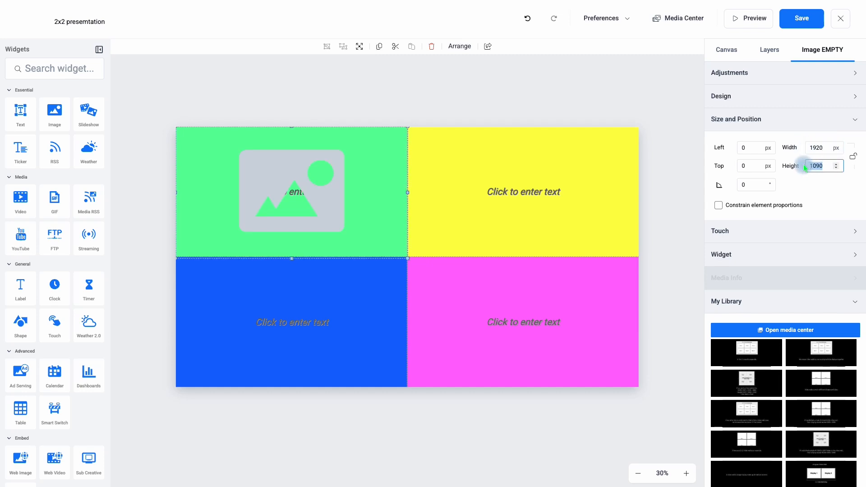
{"action": "type", "text": "1080"}
{"action": "left_click", "coordinate": [302, 208]}
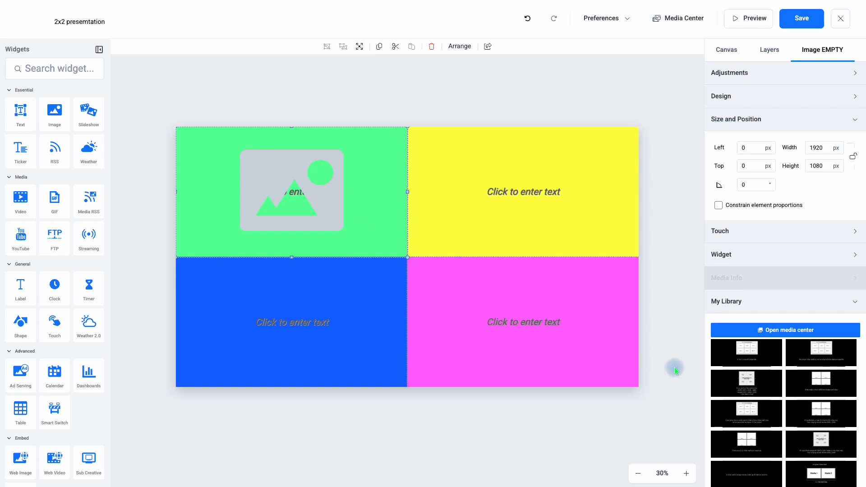
{"action": "left_click", "coordinate": [751, 351]}
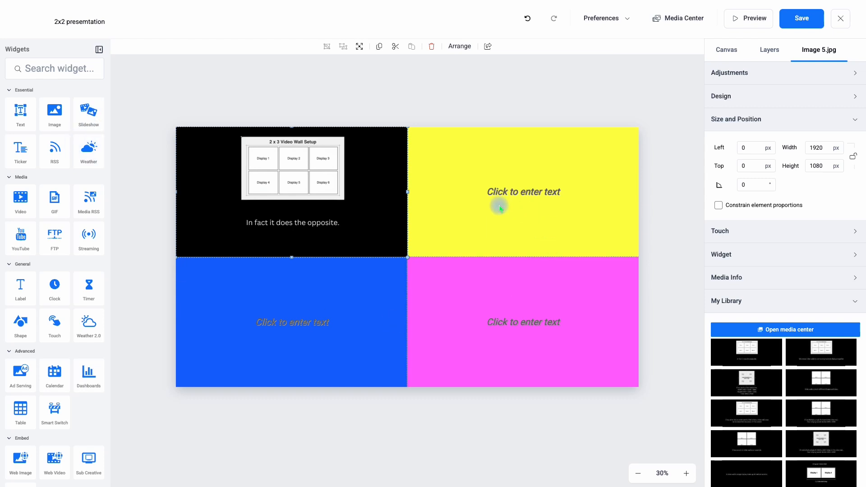
Add a video widget, move it to the top of the yellow upper-right quadrant and set its left position to 1920 px.
{"action": "left_click", "coordinate": [19, 203]}
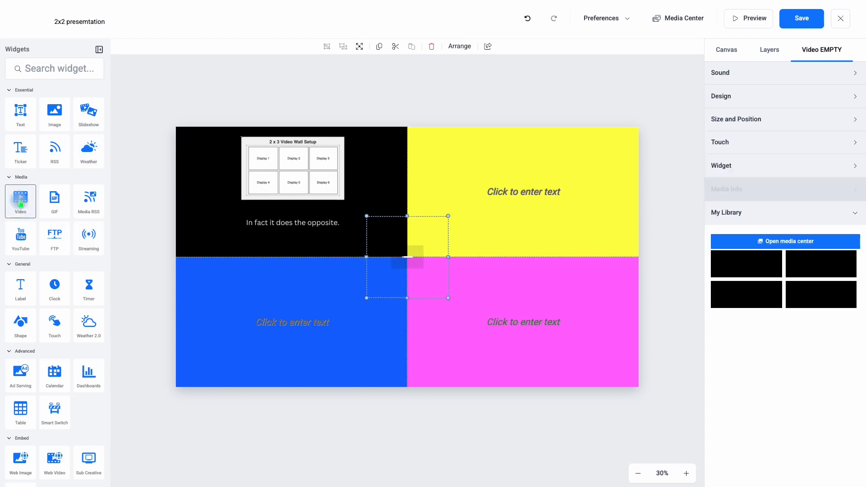
{"action": "left_click_drag", "start_coordinate": [393, 264], "coordinate": [437, 177]}
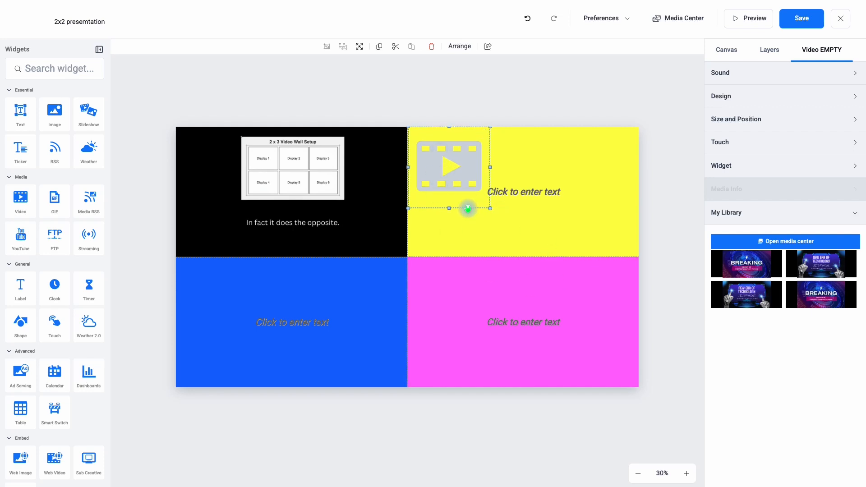
{"action": "left_click", "coordinate": [742, 119]}
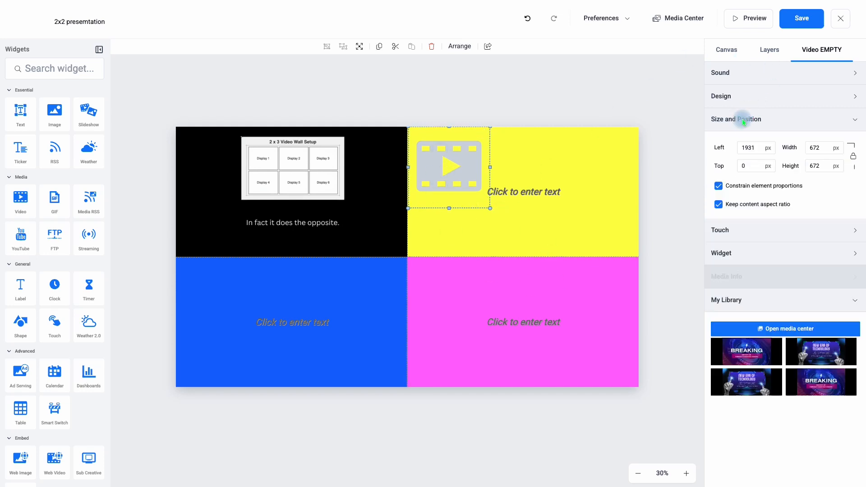
{"action": "double_click", "coordinate": [759, 147]}
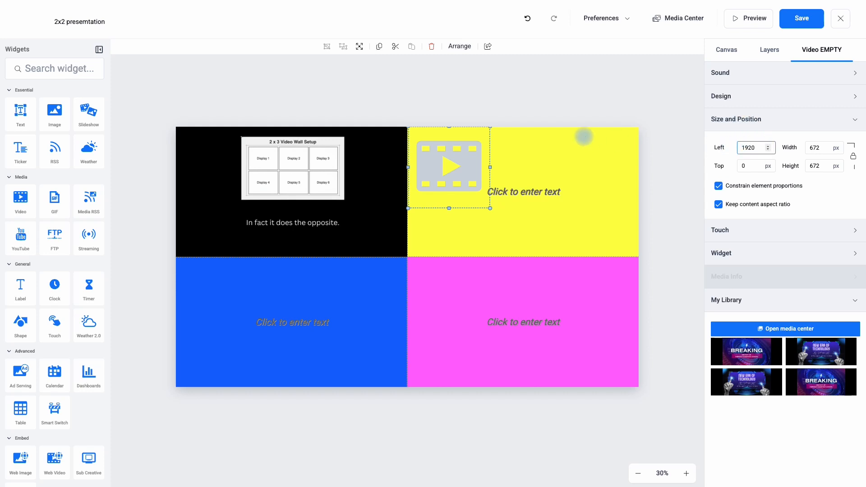
Set the video widget's height to 1080 px and turn off keeping the content aspect ratio.
{"action": "left_click_drag", "start_coordinate": [831, 146], "coordinate": [806, 149]}
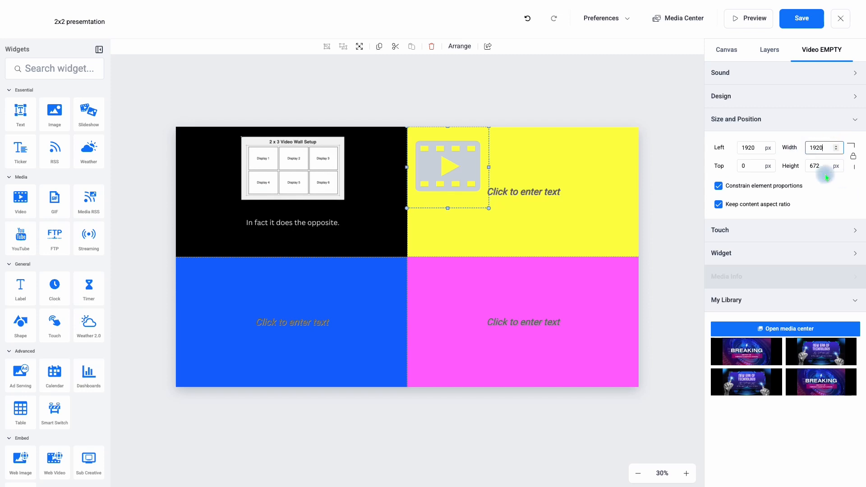
{"action": "left_click_drag", "start_coordinate": [830, 165], "coordinate": [811, 165]}
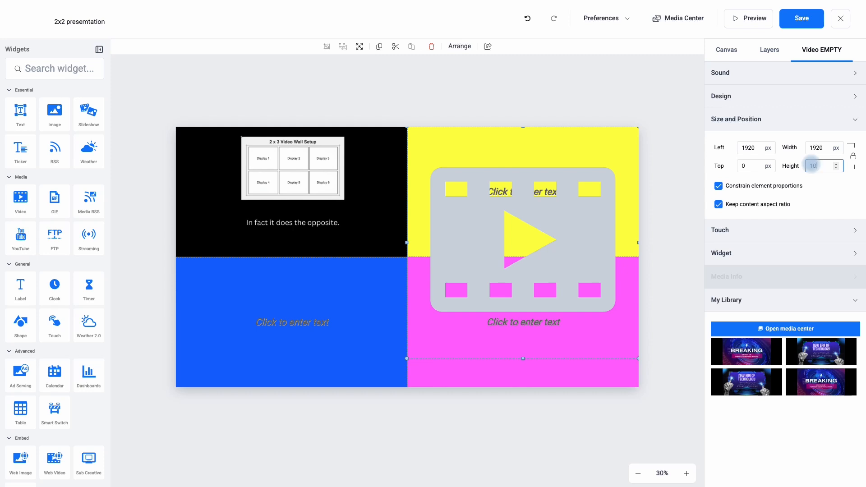
{"action": "left_click", "coordinate": [837, 202]}
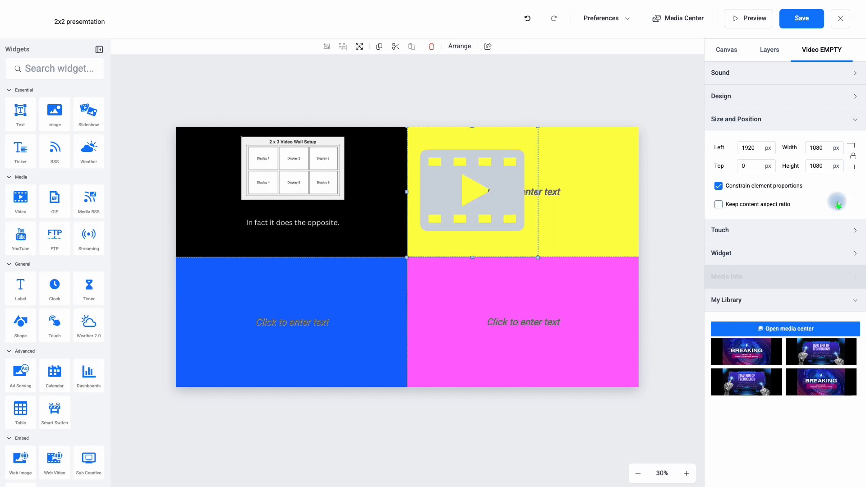
Set the video widget's width to 1920 px with proportions unconstrained and fill it with "Winner of perfect company award.mp4" from the library.
{"action": "left_click", "coordinate": [852, 156]}
{"action": "left_click_drag", "start_coordinate": [821, 148], "coordinate": [805, 148]}
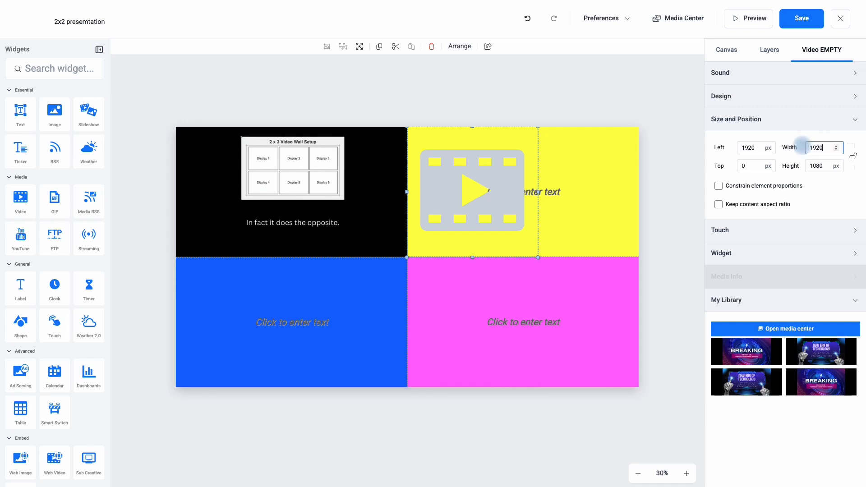
{"action": "left_click", "coordinate": [827, 195]}
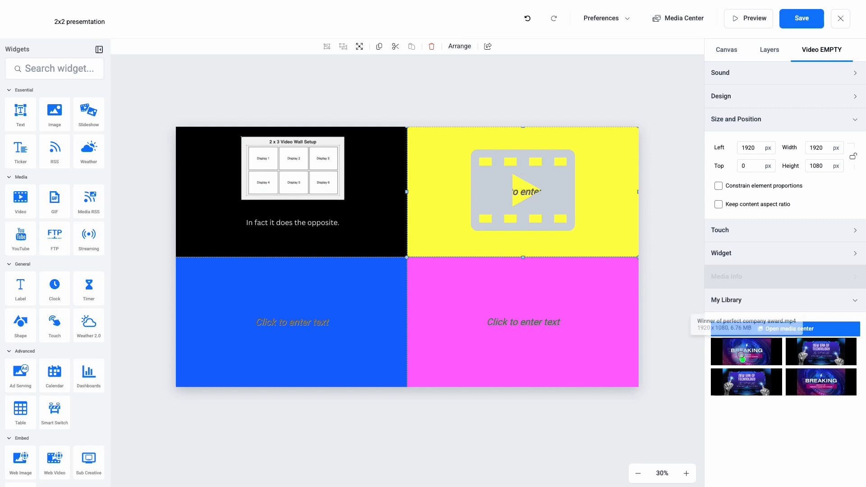
{"action": "left_click", "coordinate": [742, 358]}
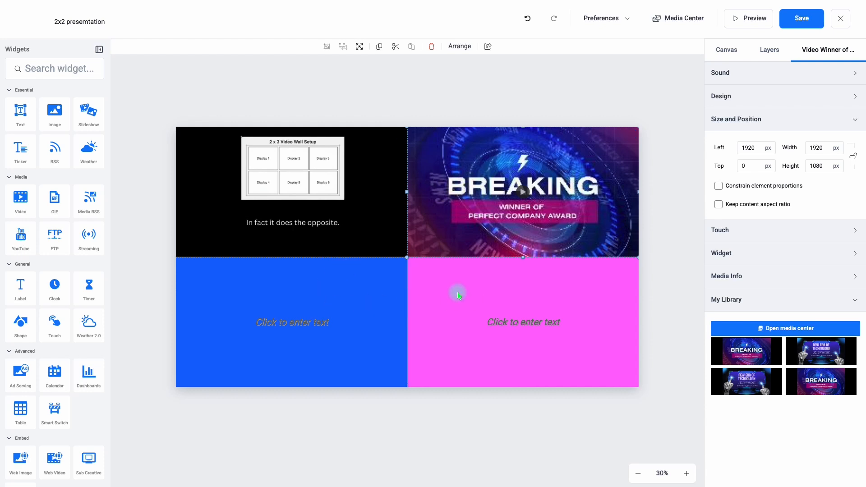
Add an image widget, move it onto the blue lower-left quadrant and set its left position to 0 px and top to 1080 px.
{"action": "left_click", "coordinate": [59, 122]}
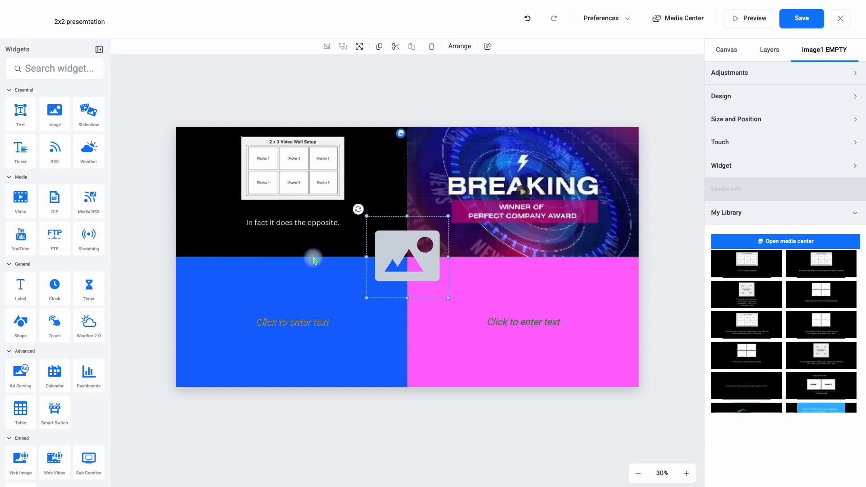
{"action": "left_click_drag", "start_coordinate": [401, 255], "coordinate": [203, 346]}
{"action": "left_click", "coordinate": [719, 120]}
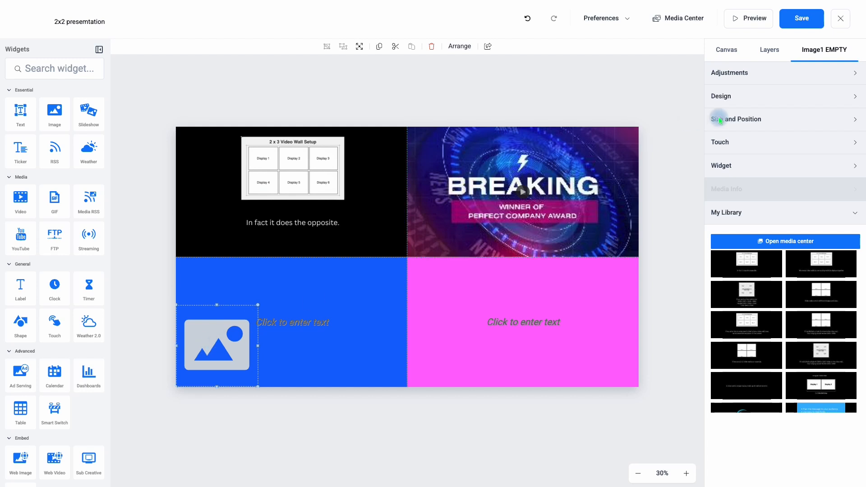
{"action": "double_click", "coordinate": [755, 148]}
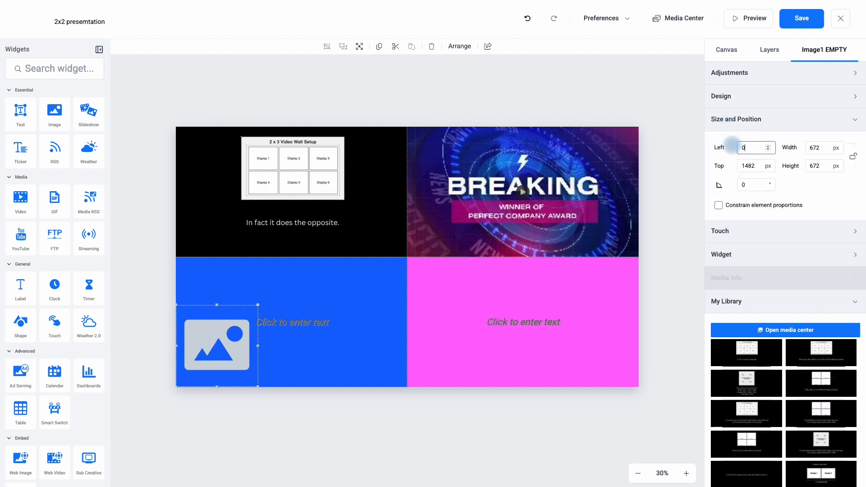
{"action": "left_click", "coordinate": [755, 166]}
{"action": "left_click_drag", "start_coordinate": [757, 163], "coordinate": [738, 166]}
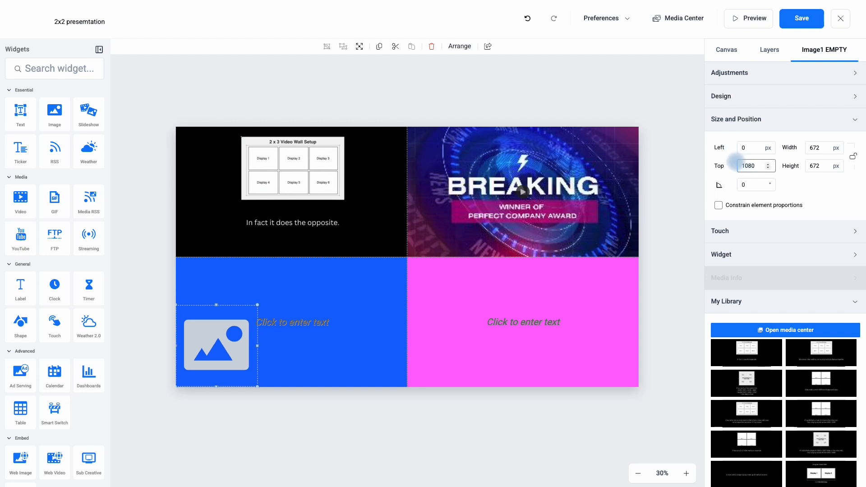
Size the image widget to 3840 px wide and 1080 px high and fill it with 5.jpg from the library.
{"action": "left_click_drag", "start_coordinate": [810, 147], "coordinate": [825, 146]}
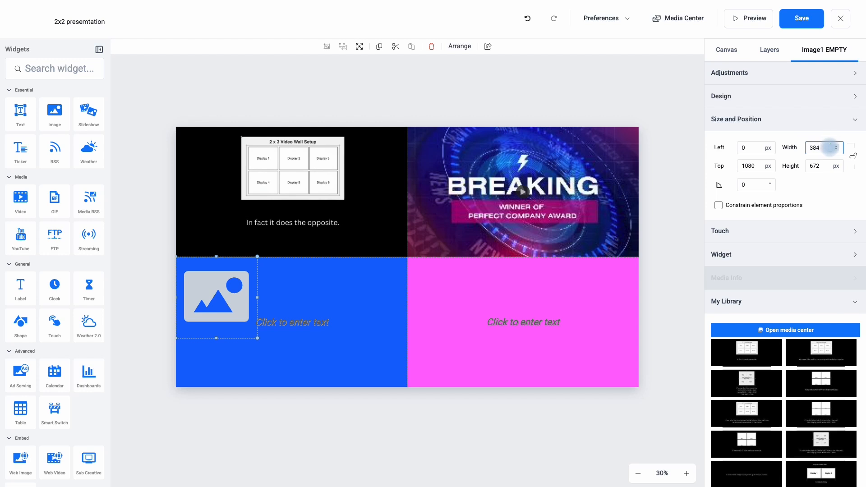
{"action": "type", "text": "3840"}
{"action": "left_click_drag", "start_coordinate": [826, 166], "coordinate": [807, 165]}
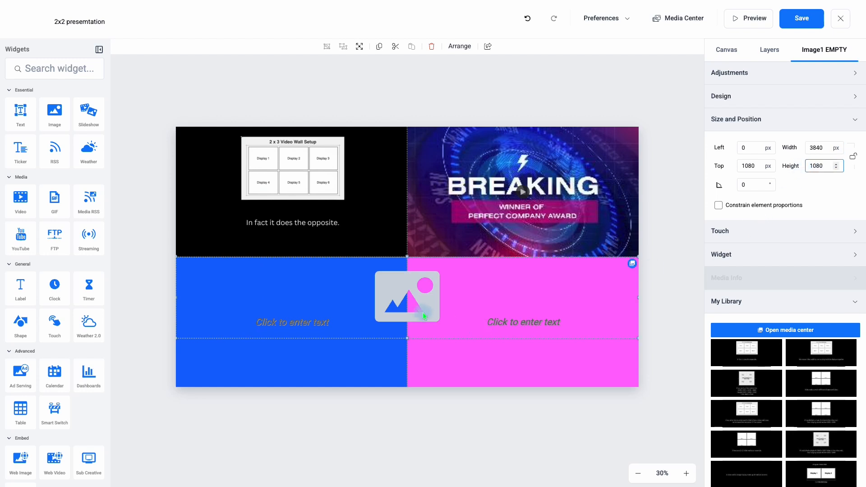
{"action": "left_click", "coordinate": [831, 196]}
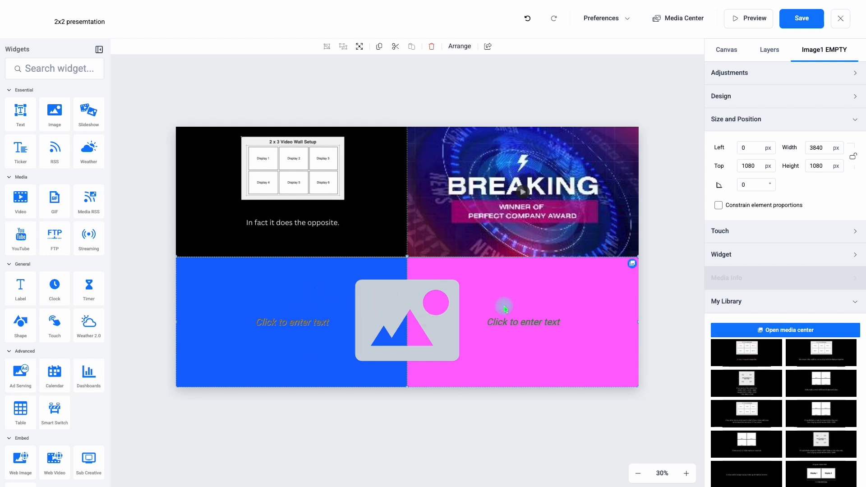
{"action": "left_click", "coordinate": [759, 358]}
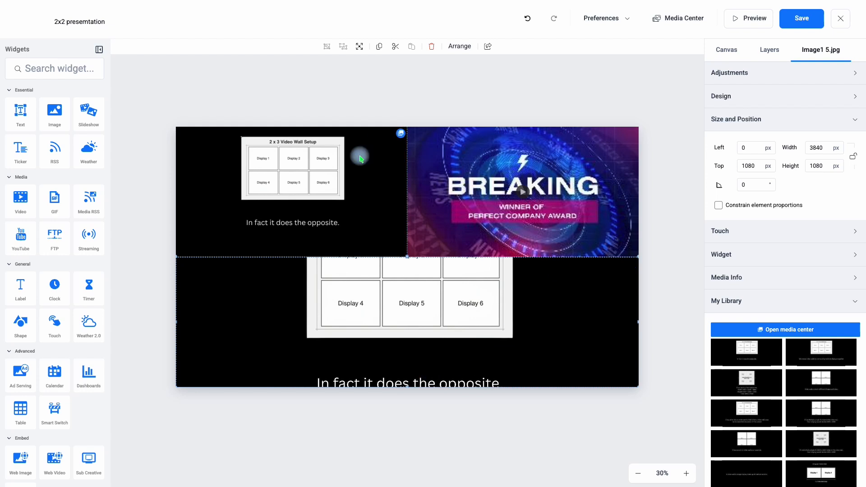
Save and close the 2x2 creative and start a new creative from a blank page.
{"action": "left_click", "coordinate": [799, 23]}
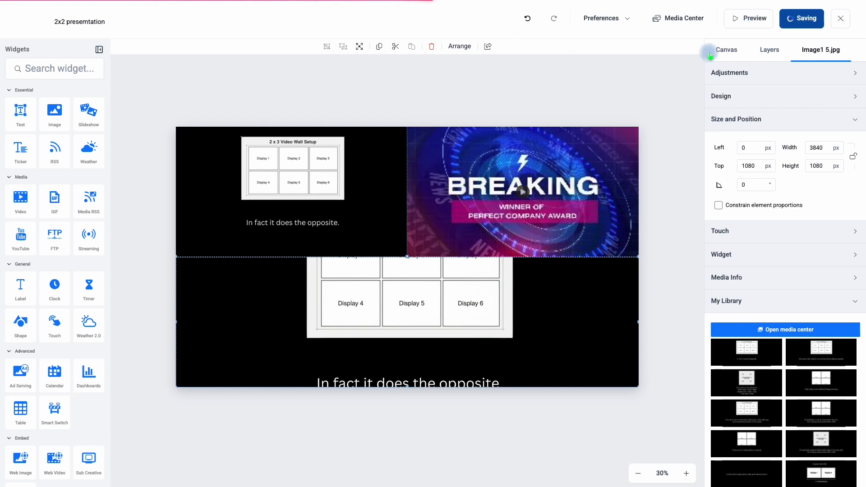
{"action": "left_click", "coordinate": [840, 18]}
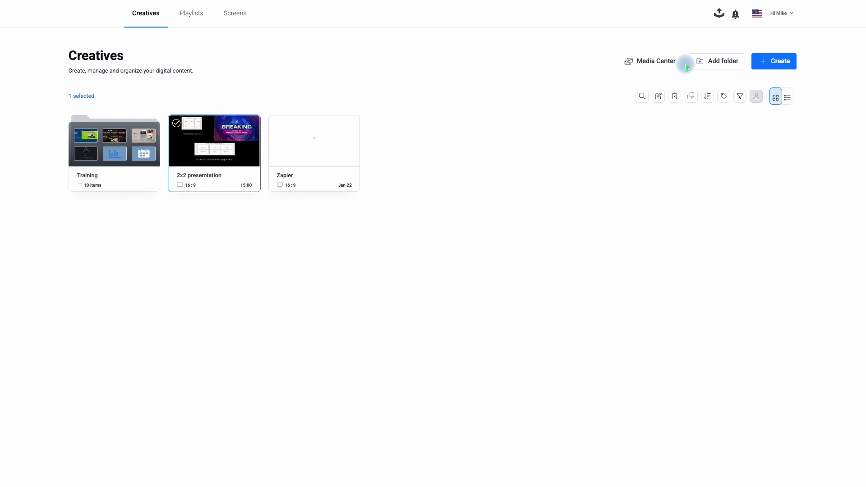
{"action": "left_click", "coordinate": [773, 63]}
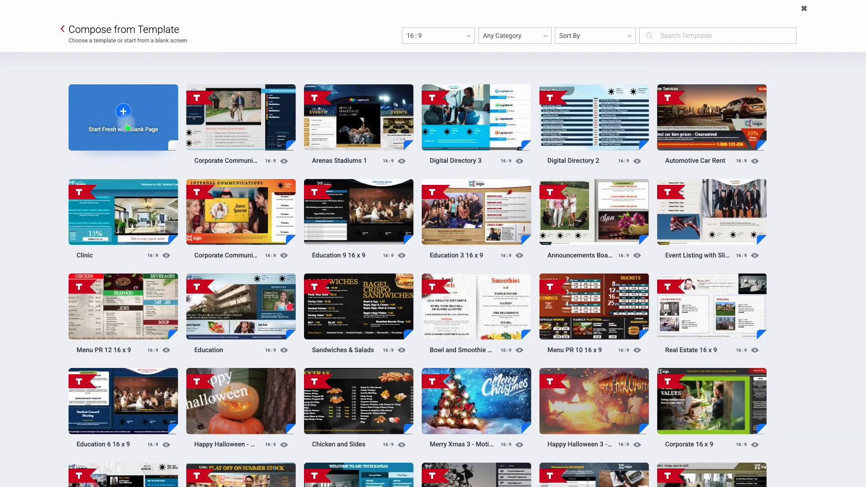
{"action": "left_click", "coordinate": [124, 117]}
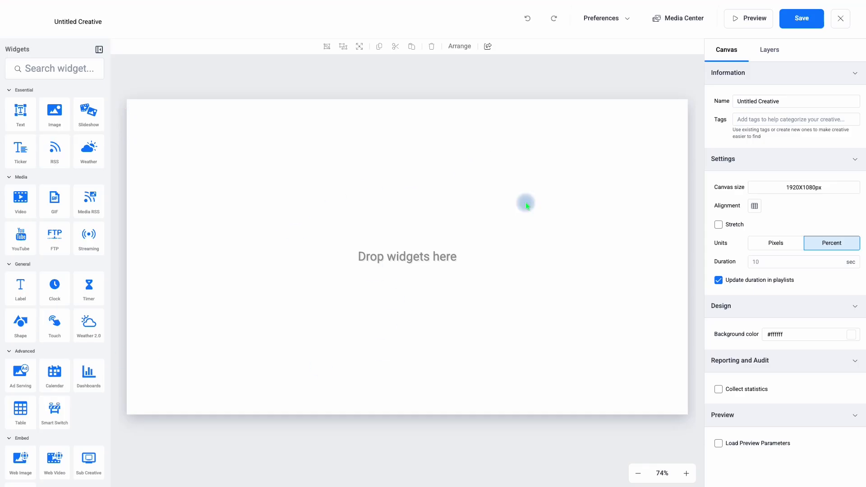
Set the new creative's canvas size to 3840x2160 px landscape.
{"action": "left_click", "coordinate": [782, 189]}
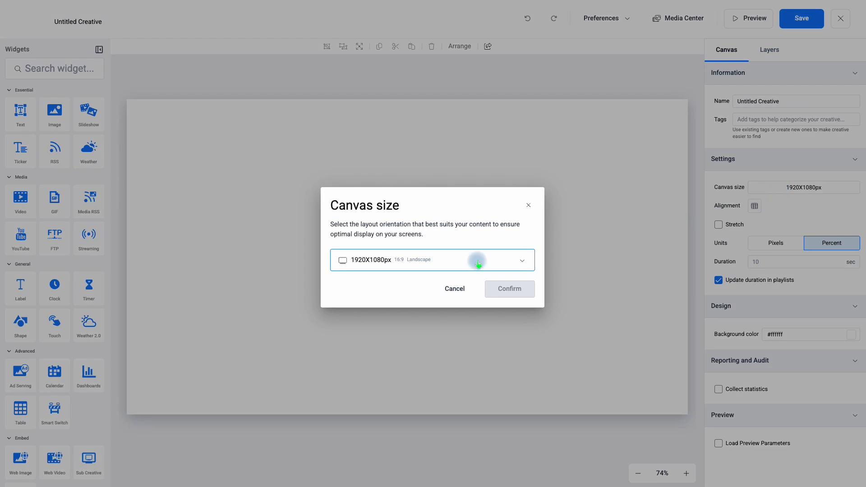
{"action": "left_click", "coordinate": [383, 255]}
{"action": "left_click", "coordinate": [370, 321]}
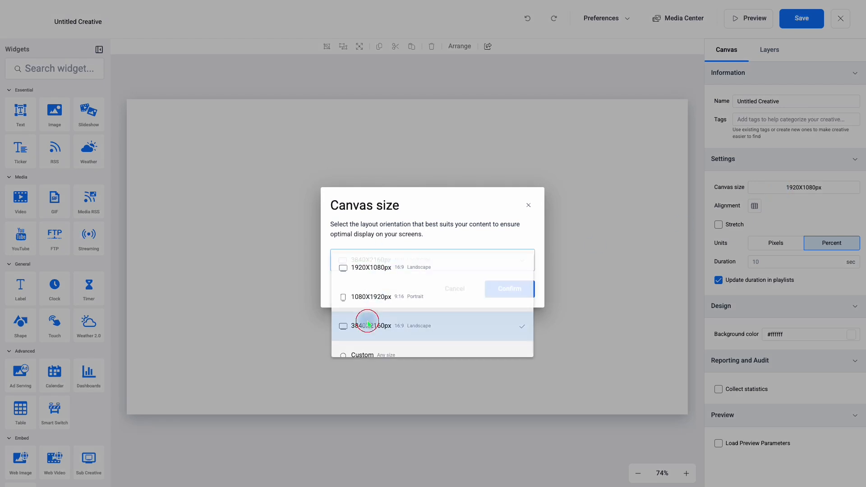
{"action": "left_click", "coordinate": [507, 288]}
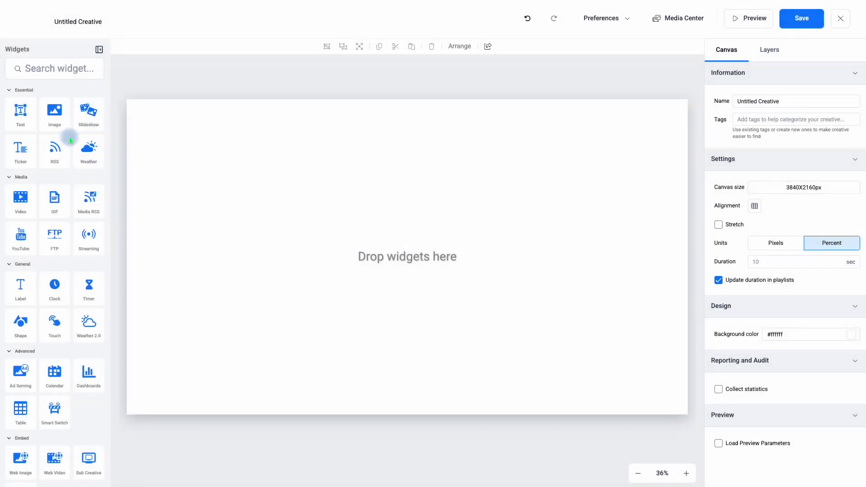
Add a video widget, move it to the canvas's upper-left corner and enlarge it to about 61% of the canvas width.
{"action": "left_click", "coordinate": [21, 201]}
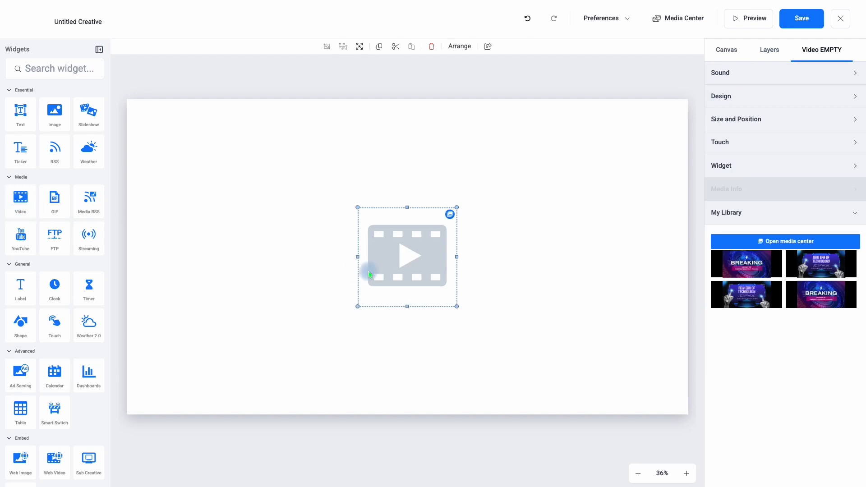
{"action": "left_click_drag", "start_coordinate": [399, 265], "coordinate": [165, 157]}
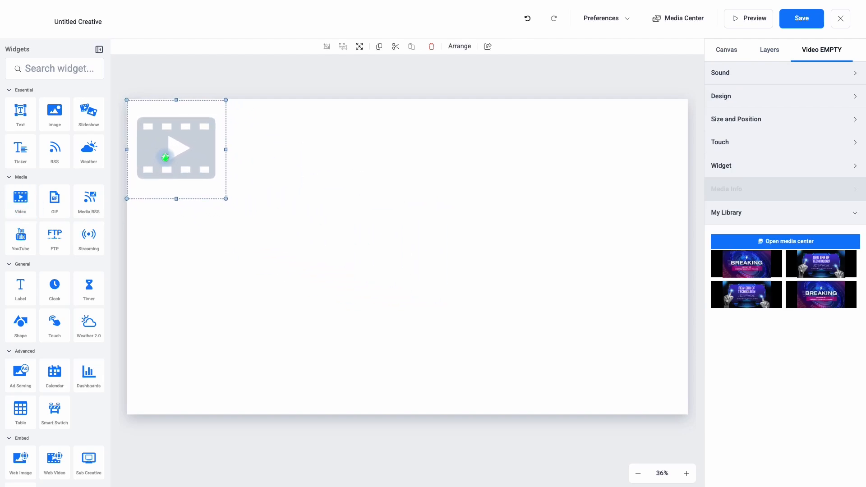
{"action": "left_click_drag", "start_coordinate": [226, 200], "coordinate": [467, 311]}
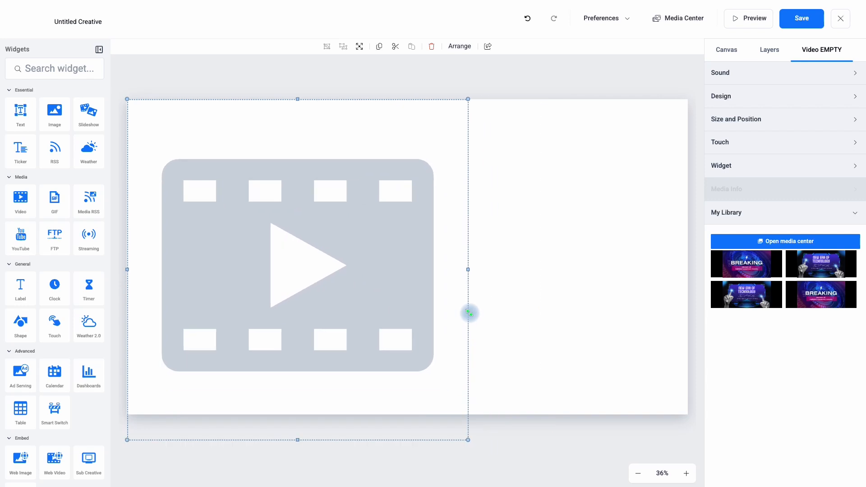
Turn off constrained proportions for the video widget and set its left and top positions to 0.
{"action": "left_click", "coordinate": [752, 119]}
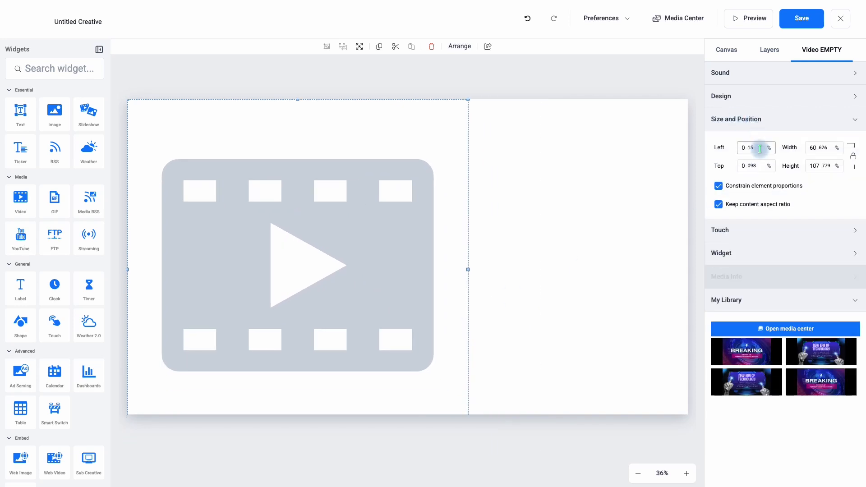
{"action": "left_click", "coordinate": [854, 157]}
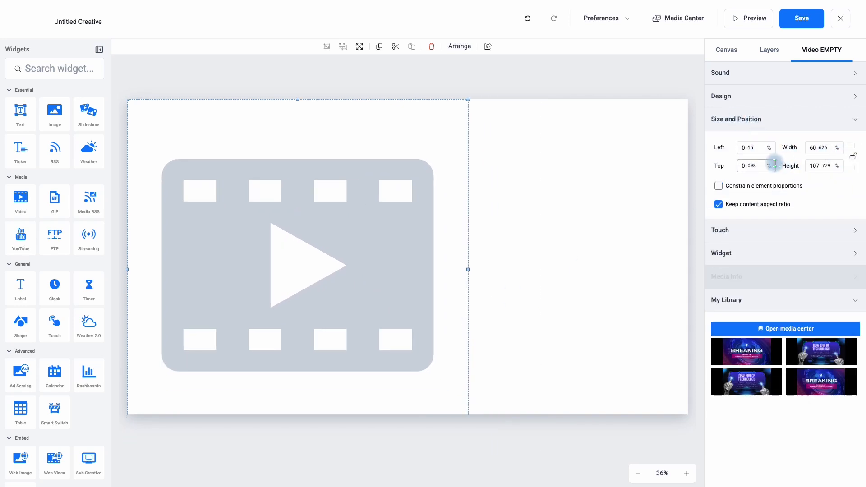
{"action": "double_click", "coordinate": [758, 148]}
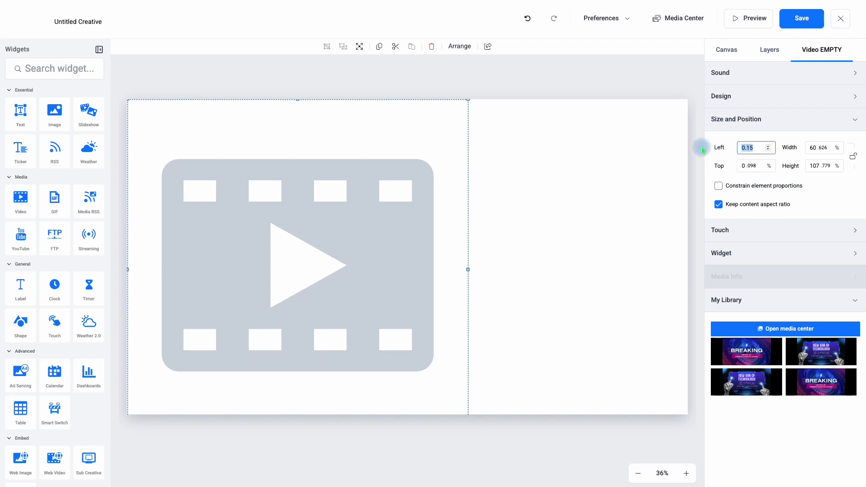
{"action": "left_click_drag", "start_coordinate": [762, 165], "coordinate": [723, 162]}
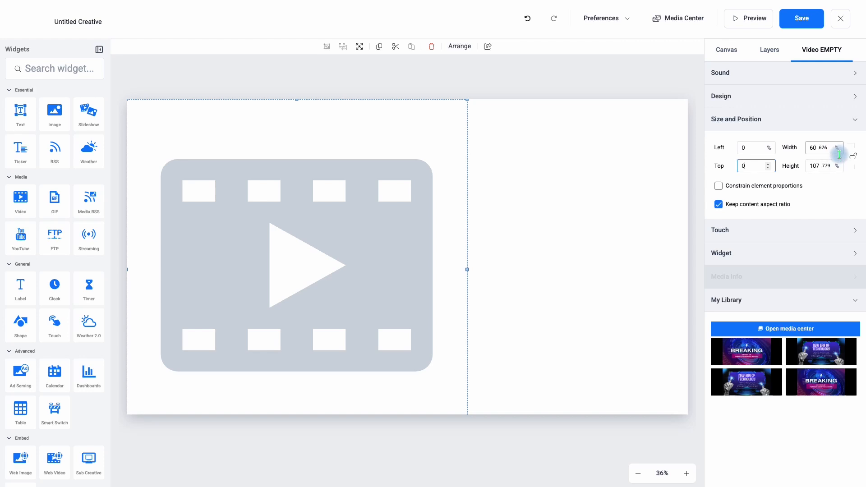
Switch the canvas units to pixels and return to the video widget's size and position settings.
{"action": "left_click", "coordinate": [723, 51]}
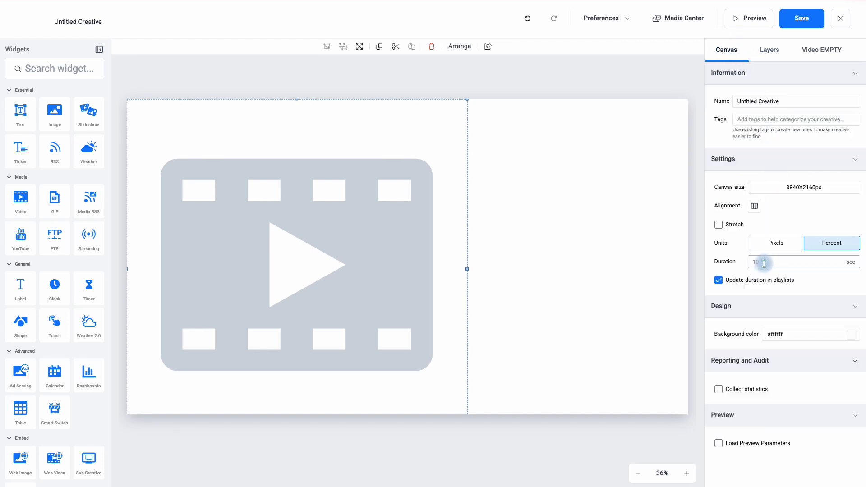
{"action": "left_click", "coordinate": [774, 244]}
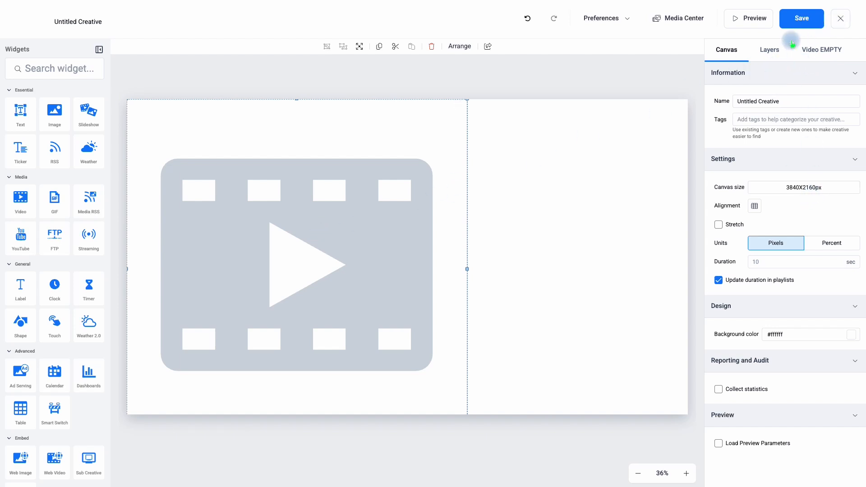
{"action": "left_click", "coordinate": [771, 49]}
{"action": "left_click", "coordinate": [828, 48]}
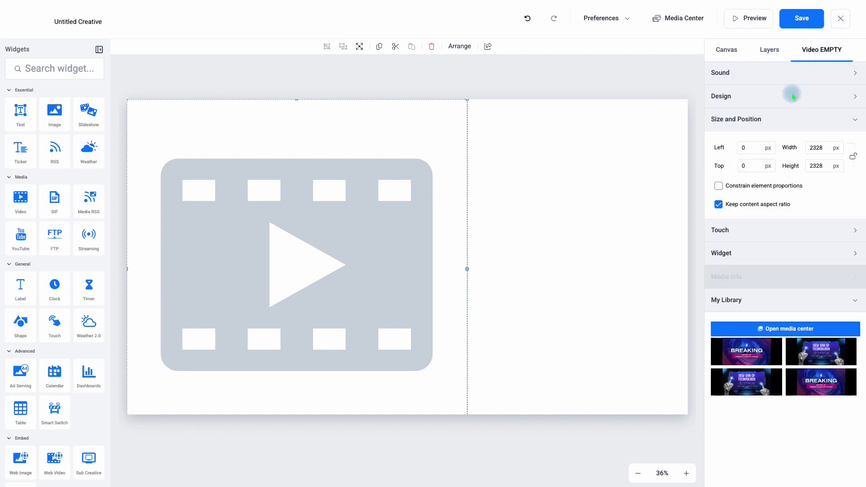
Size the video widget to 3840 px wide and 2160 px high and fill it with the "Winner of perfect company award" video from the library.
{"action": "left_click_drag", "start_coordinate": [825, 144], "coordinate": [786, 147]}
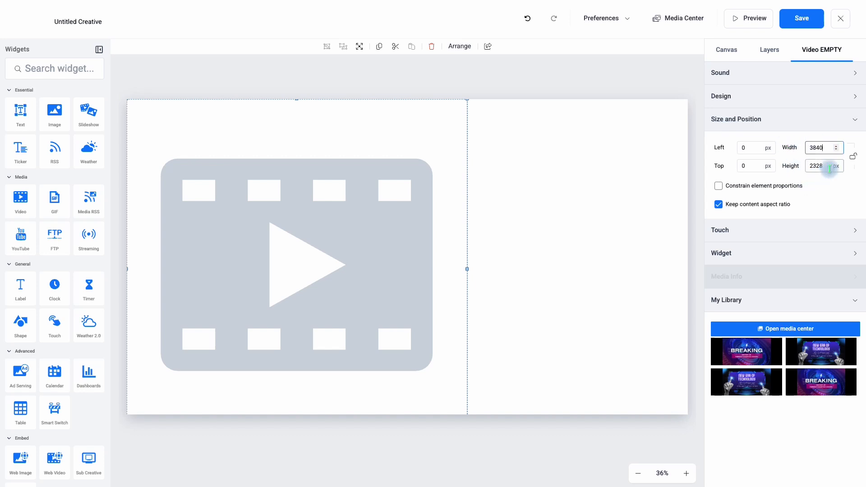
{"action": "left_click_drag", "start_coordinate": [831, 166], "coordinate": [799, 168]}
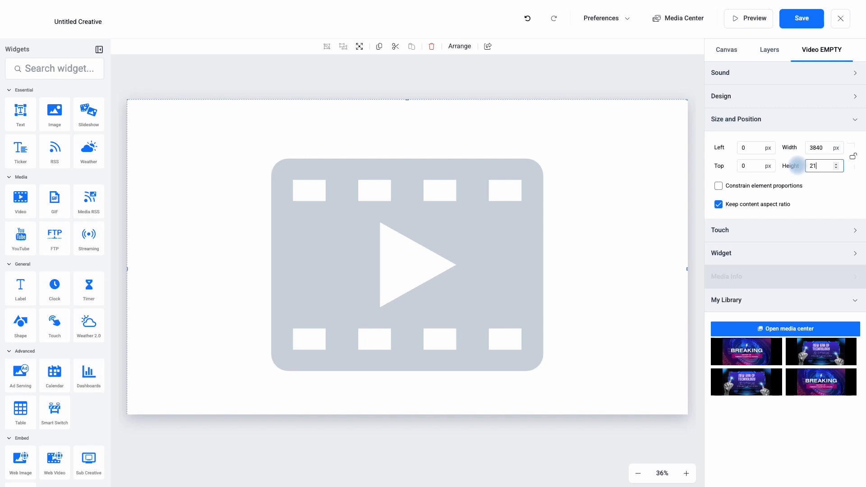
{"action": "left_click", "coordinate": [813, 191]}
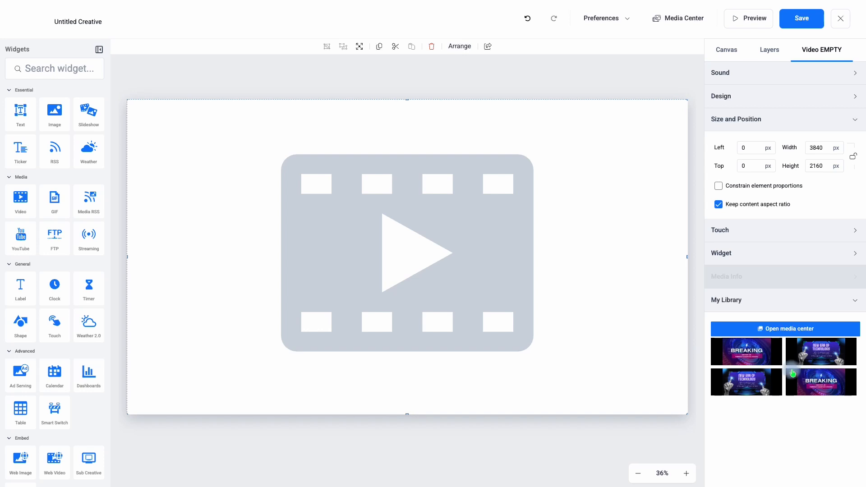
{"action": "left_click", "coordinate": [749, 360]}
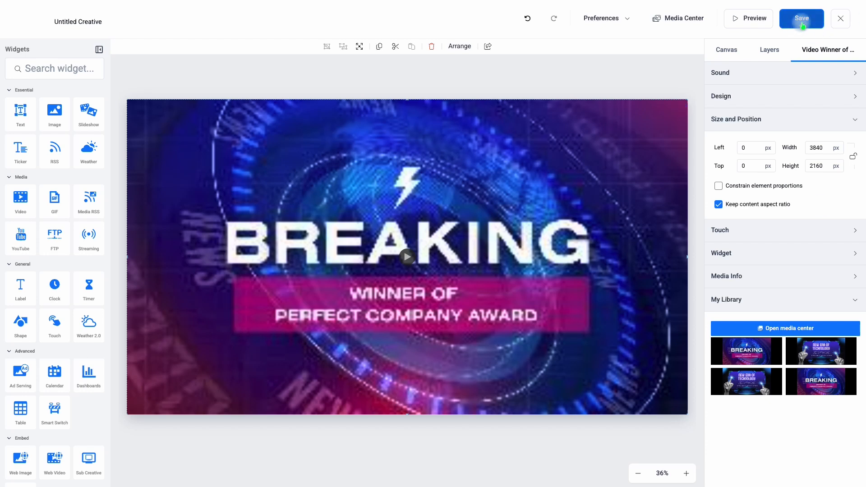
Name the creative "4x4 single", then save and close it.
{"action": "left_click", "coordinate": [723, 48]}
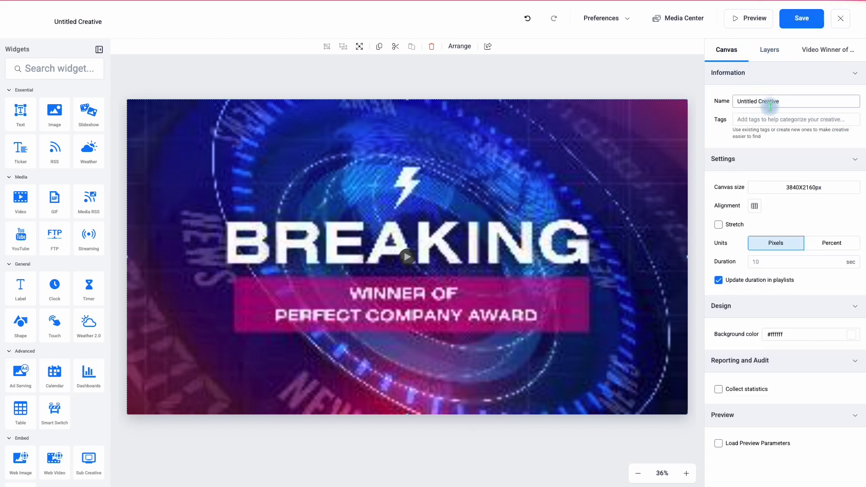
{"action": "left_click_drag", "start_coordinate": [788, 96], "coordinate": [715, 97]}
{"action": "type", "text": "4x4 single"}
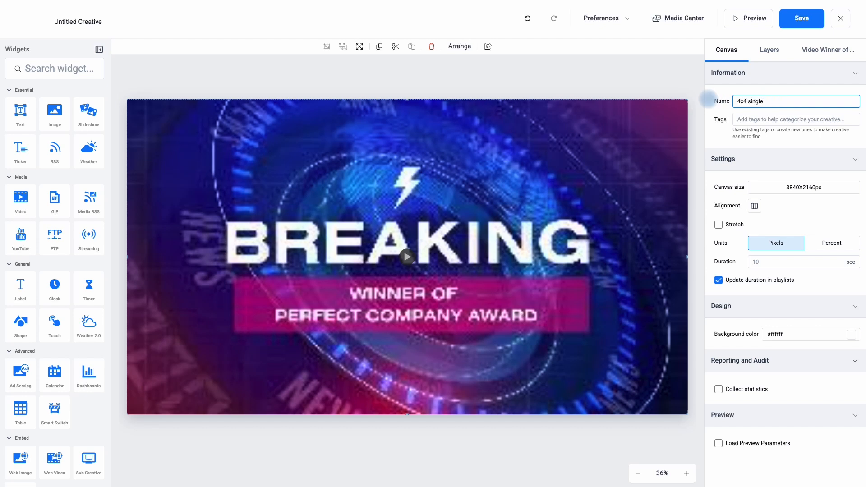
{"action": "left_click", "coordinate": [801, 19]}
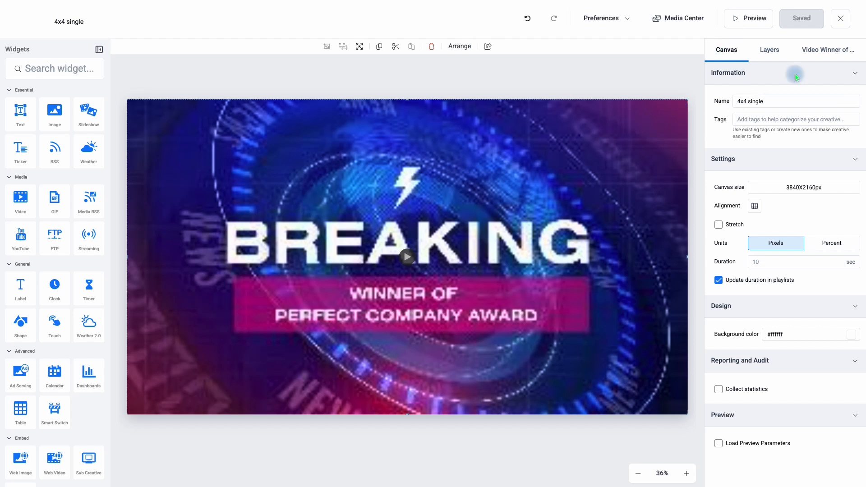
{"action": "left_click", "coordinate": [840, 21]}
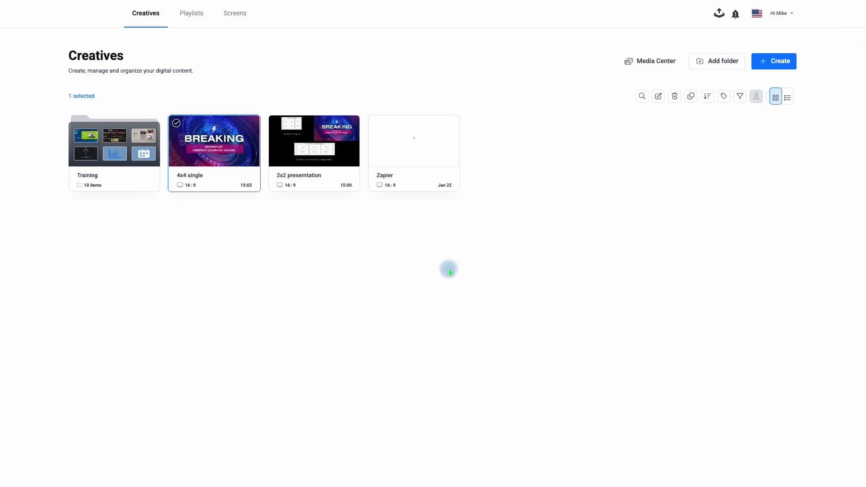
Create another new creative from a blank 16:9 page.
{"action": "left_click", "coordinate": [781, 65]}
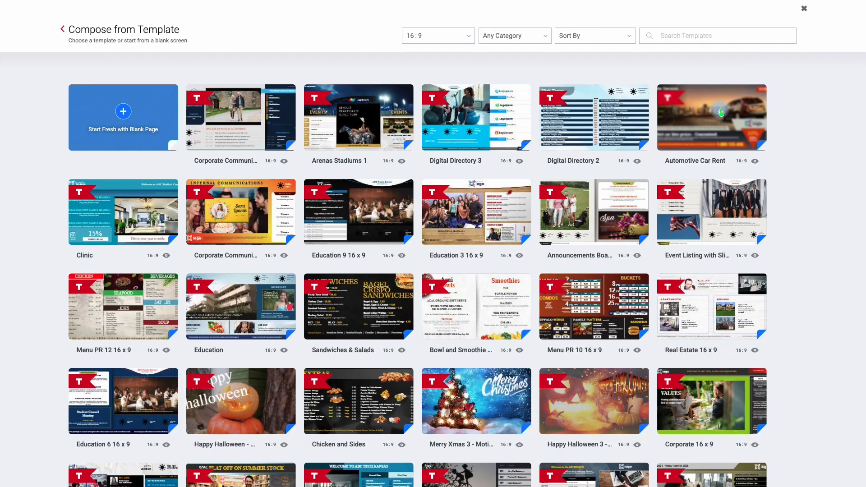
{"action": "left_click", "coordinate": [126, 111]}
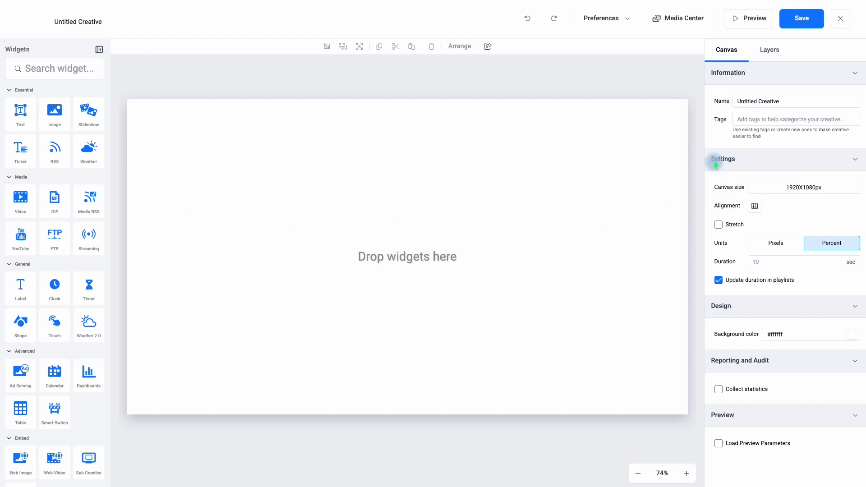
Set the new creative's canvas size to 3840X2160px landscape and its units to pixels.
{"action": "left_click", "coordinate": [790, 184]}
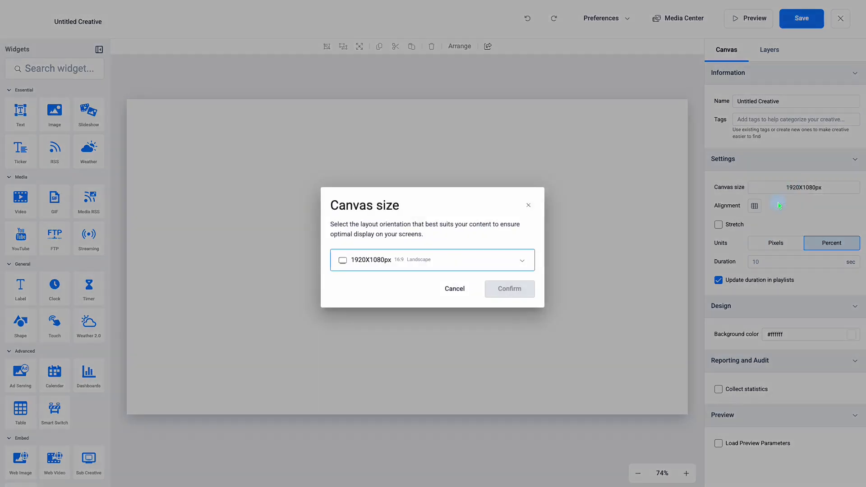
{"action": "left_click", "coordinate": [423, 266]}
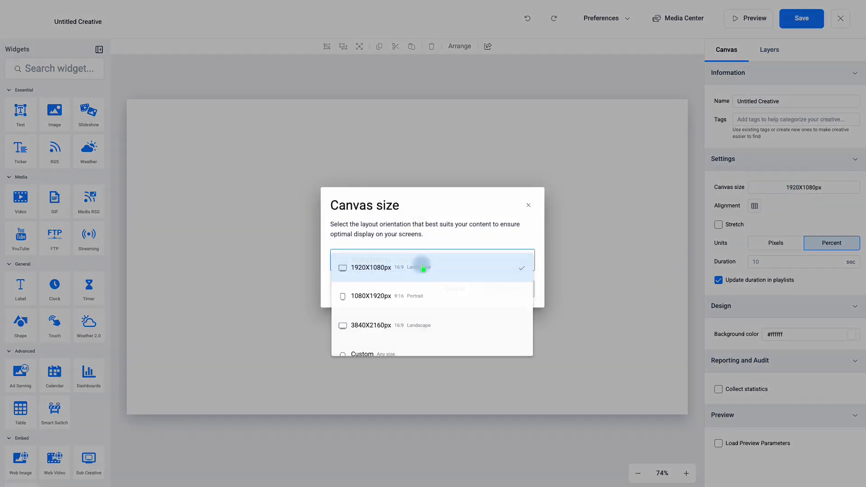
{"action": "left_click", "coordinate": [358, 333]}
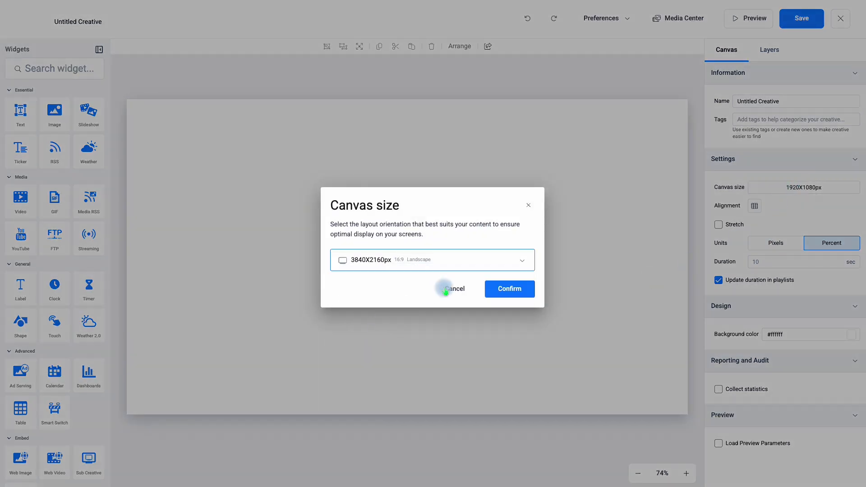
{"action": "left_click", "coordinate": [500, 292]}
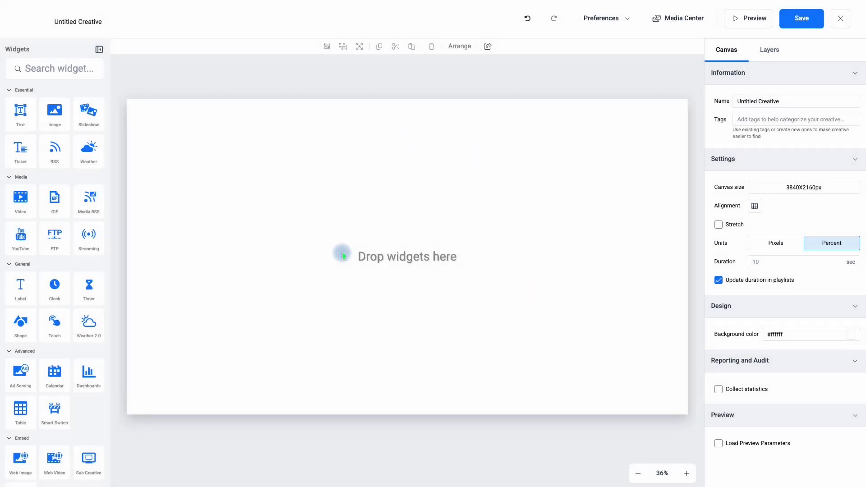
{"action": "left_click", "coordinate": [773, 241]}
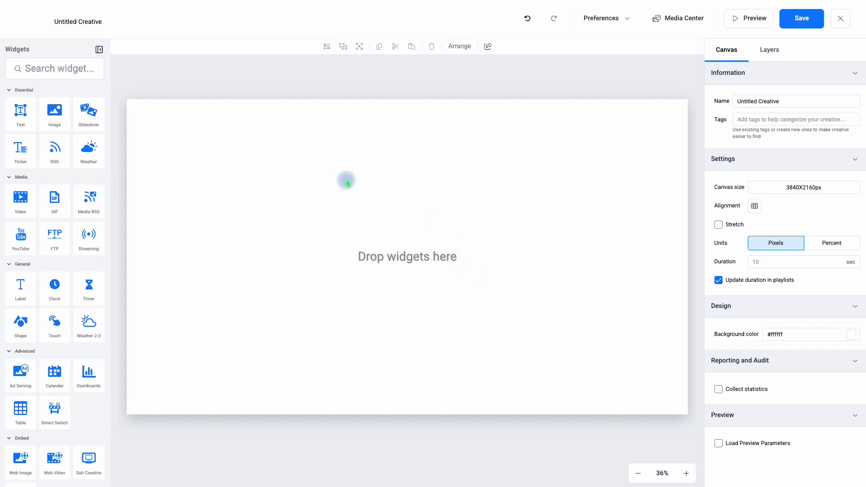
Add a text widget to the canvas and position it at 0 px left and 0 px top.
{"action": "left_click", "coordinate": [24, 116]}
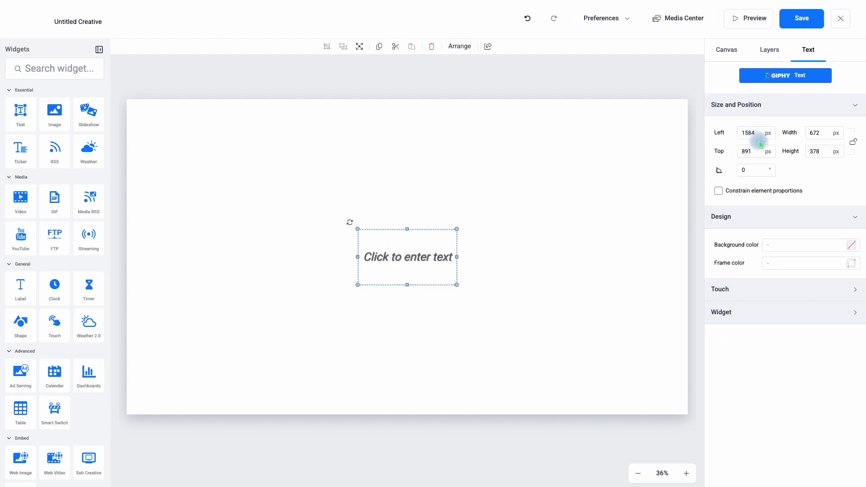
{"action": "left_click_drag", "start_coordinate": [757, 133], "coordinate": [729, 133]}
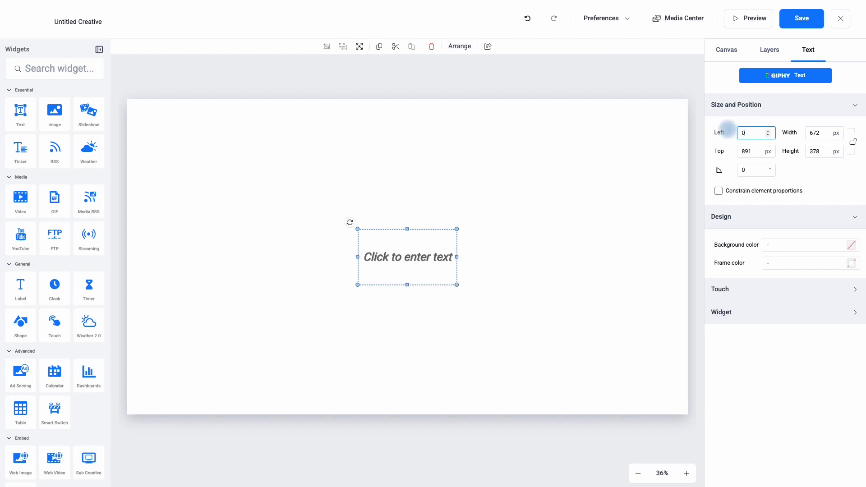
{"action": "type", "text": "0"}
{"action": "left_click_drag", "start_coordinate": [757, 149], "coordinate": [723, 150]}
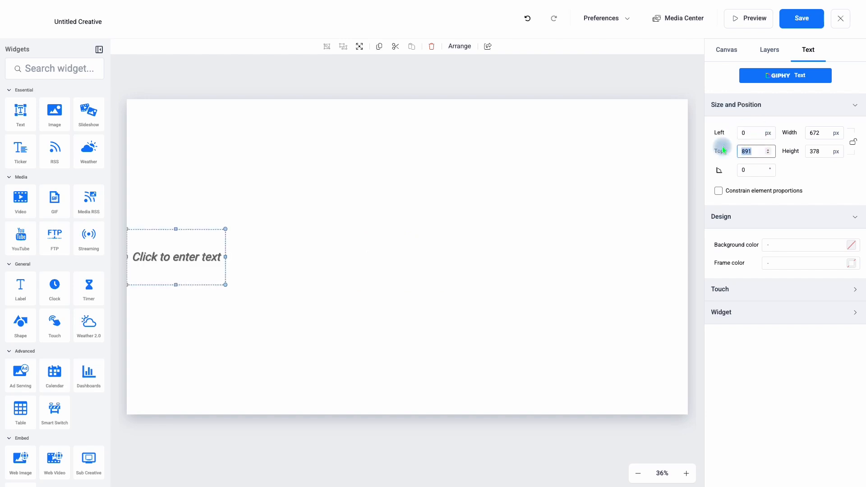
{"action": "type", "text": "0"}
{"action": "left_click", "coordinate": [792, 170]}
Size the text widget to 3840 px wide and 1080 px high.
{"action": "left_click_drag", "start_coordinate": [828, 134], "coordinate": [802, 133]}
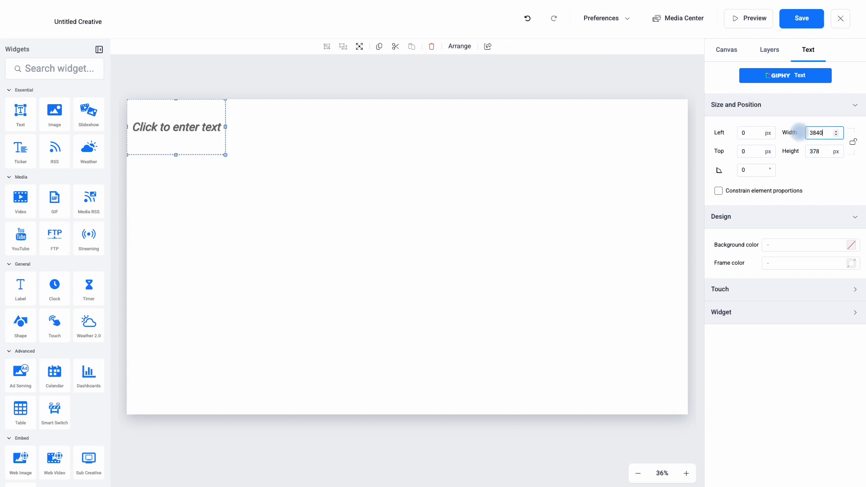
{"action": "left_click_drag", "start_coordinate": [825, 152], "coordinate": [810, 151]}
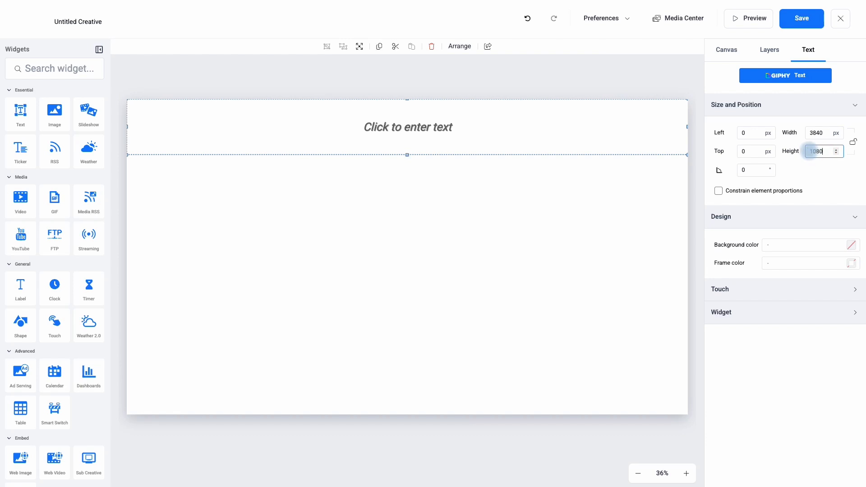
{"action": "left_click", "coordinate": [825, 177]}
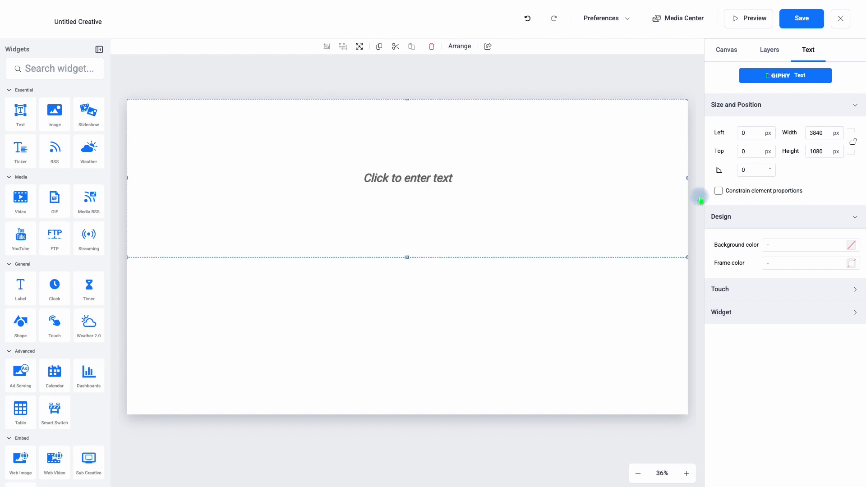
Give the text widget a solid light red background color, #ff9999.
{"action": "left_click", "coordinate": [786, 249]}
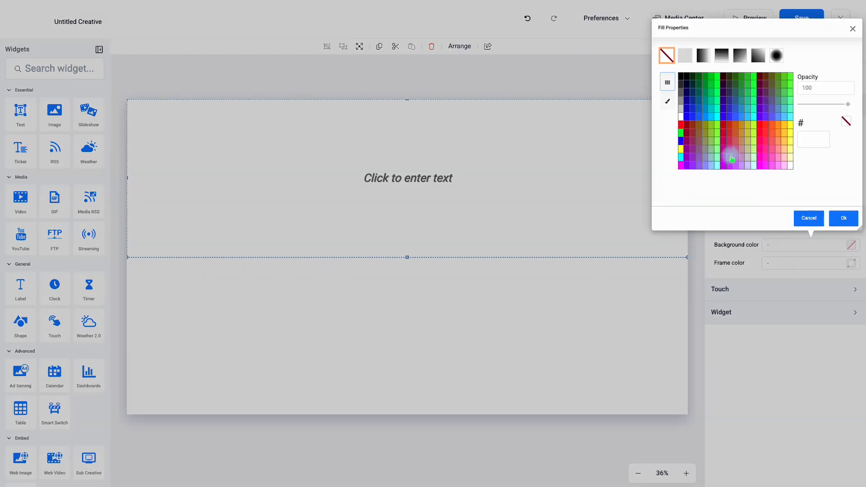
{"action": "left_click", "coordinate": [777, 149]}
{"action": "left_click", "coordinate": [840, 219]}
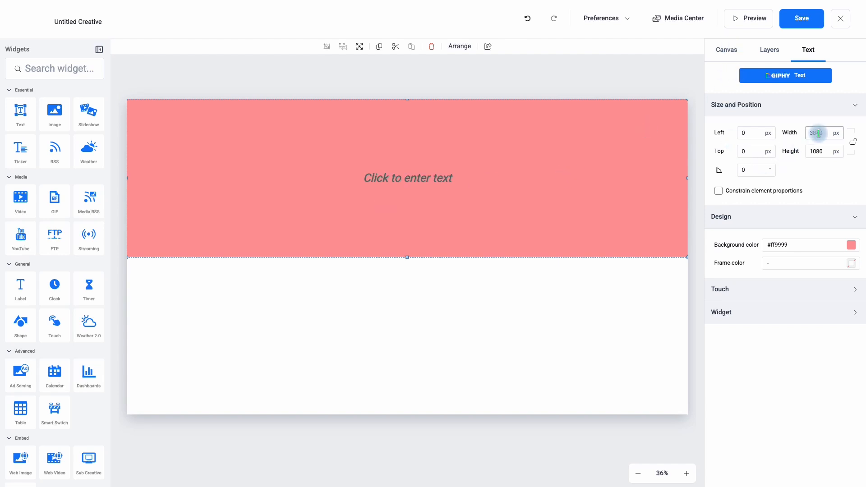
Resize the text widget to 3120 px wide and 900 px high.
{"action": "left_click_drag", "start_coordinate": [831, 133], "coordinate": [809, 131]}
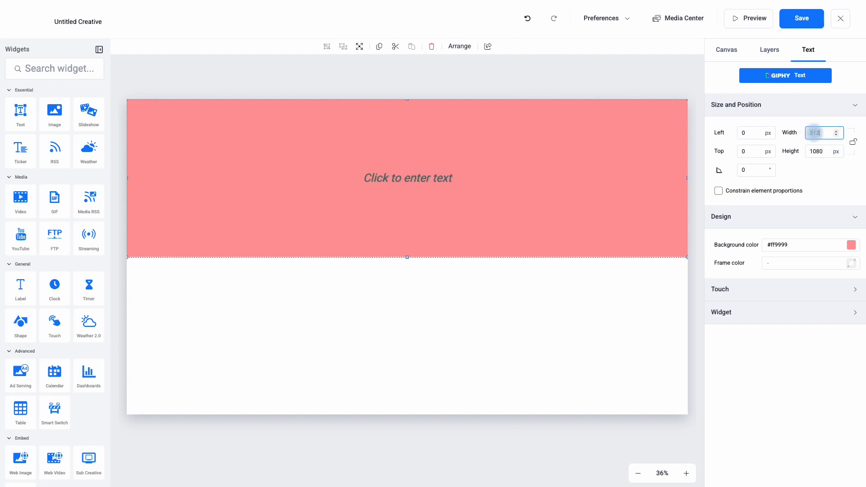
{"action": "left_click", "coordinate": [827, 151]}
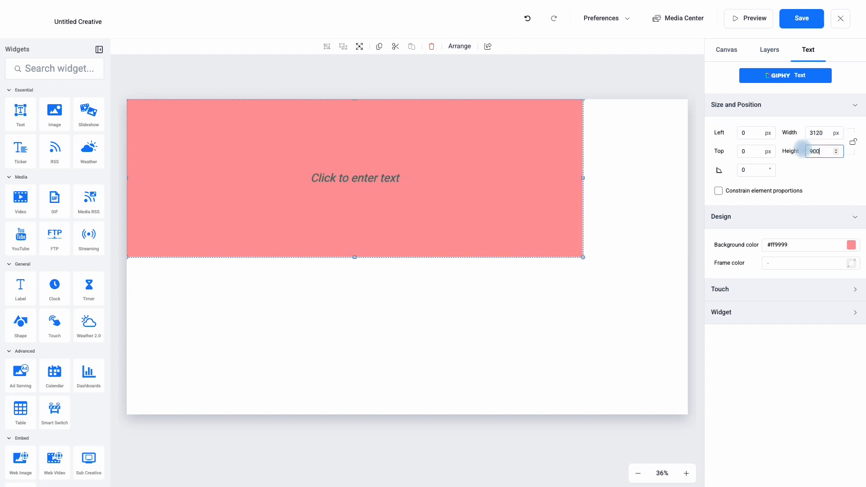
{"action": "left_click", "coordinate": [829, 177]}
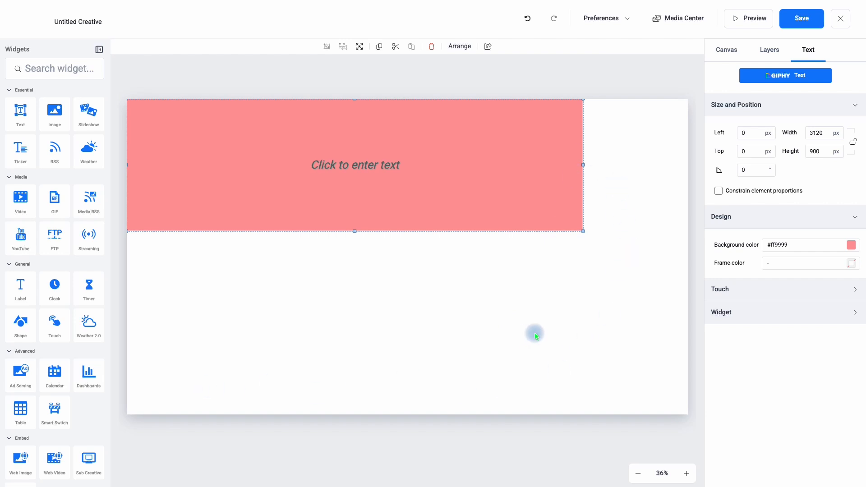
Add a video widget in the upper-left corner of the red area and enlarge it to the area's full height.
{"action": "left_click", "coordinate": [20, 207]}
{"action": "left_click_drag", "start_coordinate": [393, 259], "coordinate": [158, 159]}
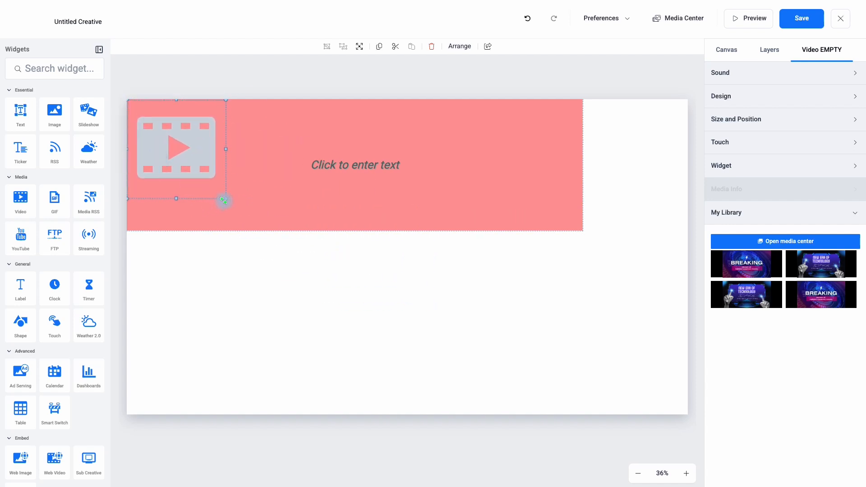
{"action": "left_click_drag", "start_coordinate": [226, 199], "coordinate": [258, 217]}
Add two image widgets side by side right of the video widget, enlarging them to fill the rest of the red area.
{"action": "left_click", "coordinate": [55, 113]}
{"action": "left_click_drag", "start_coordinate": [409, 247], "coordinate": [314, 136]}
{"action": "left_click_drag", "start_coordinate": [358, 199], "coordinate": [413, 234]}
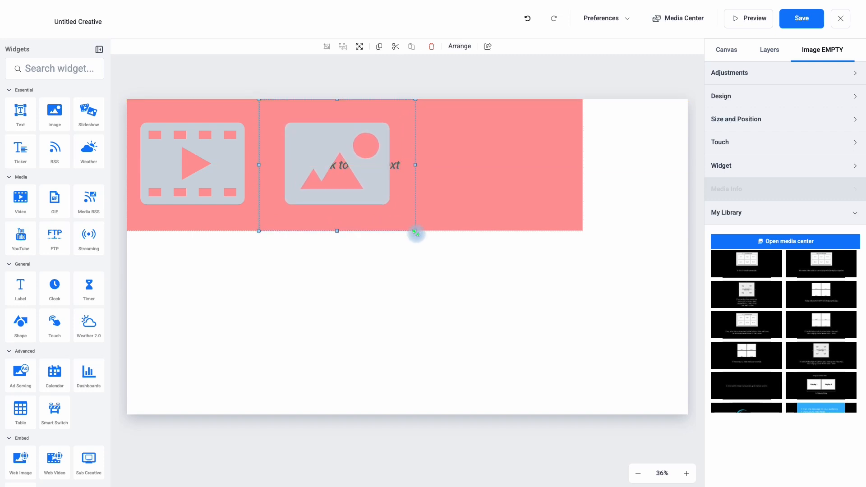
{"action": "left_click", "coordinate": [55, 112]}
{"action": "left_click_drag", "start_coordinate": [412, 262], "coordinate": [475, 153]}
{"action": "left_click_drag", "start_coordinate": [518, 200], "coordinate": [585, 231]}
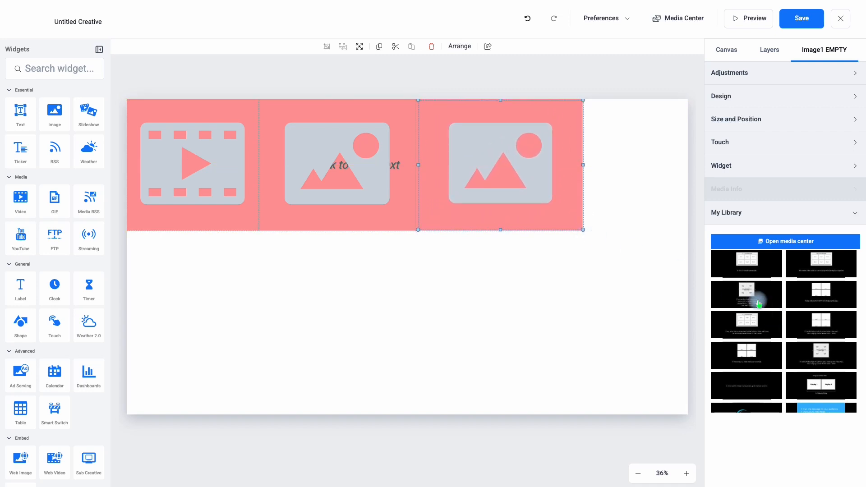
Fill the right image with the total 4K resolution diagram, the middle image with the single 4k video slide, and the video widget with "New Era of Technology".
{"action": "left_click", "coordinate": [769, 308]}
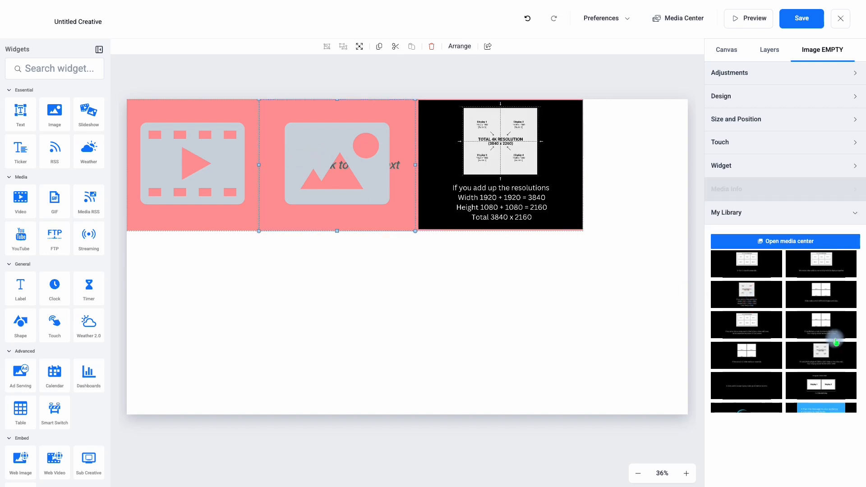
{"action": "left_click", "coordinate": [835, 339]}
{"action": "left_click", "coordinate": [183, 189]}
{"action": "left_click", "coordinate": [842, 270]}
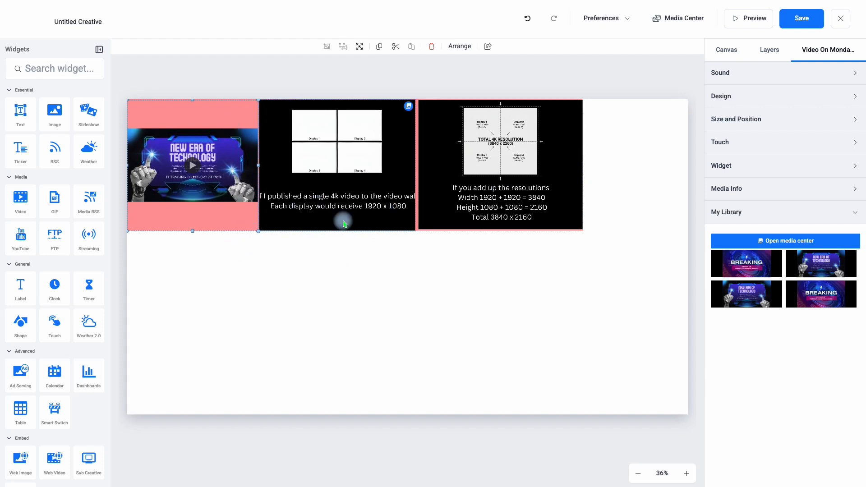
Save the untitled creative and close the editor.
{"action": "left_click", "coordinate": [798, 26]}
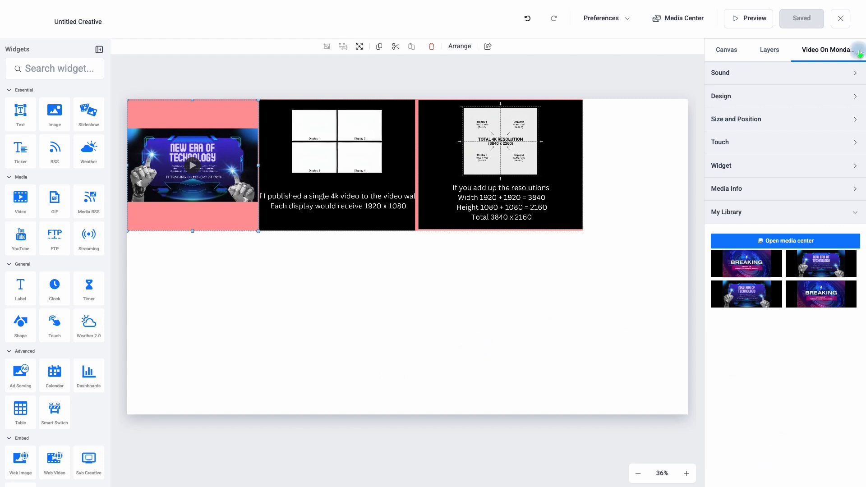
{"action": "left_click", "coordinate": [840, 18]}
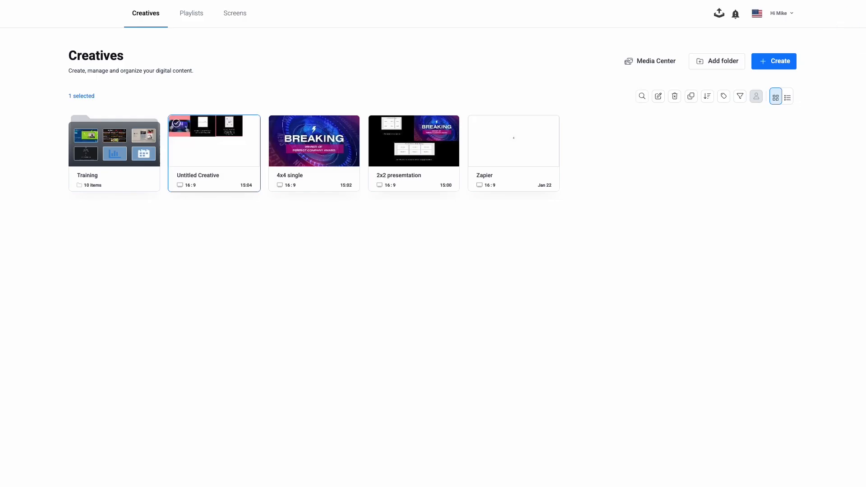